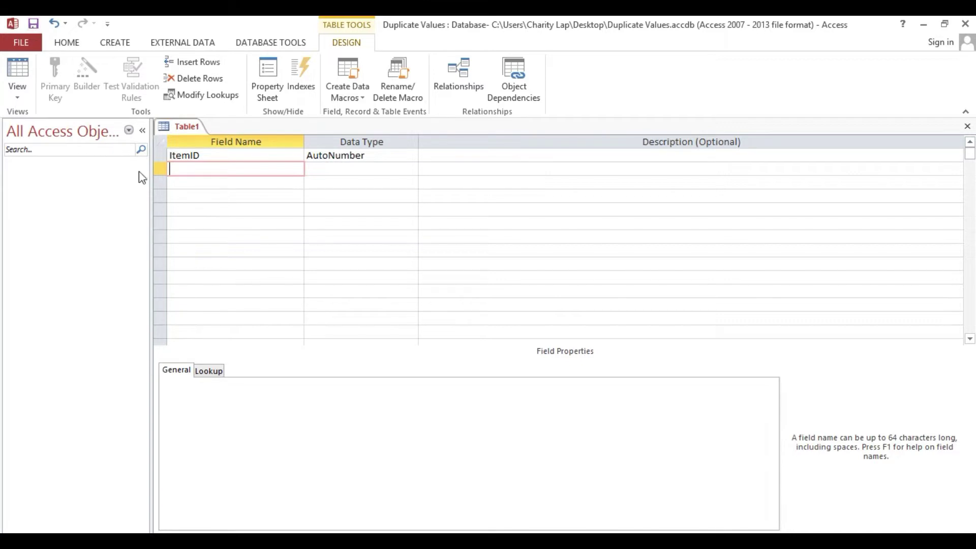
Step: Make ItemID the primary key and save the table under the name Sales
left_click(159, 154)
right_click(160, 154)
left_click(168, 163)
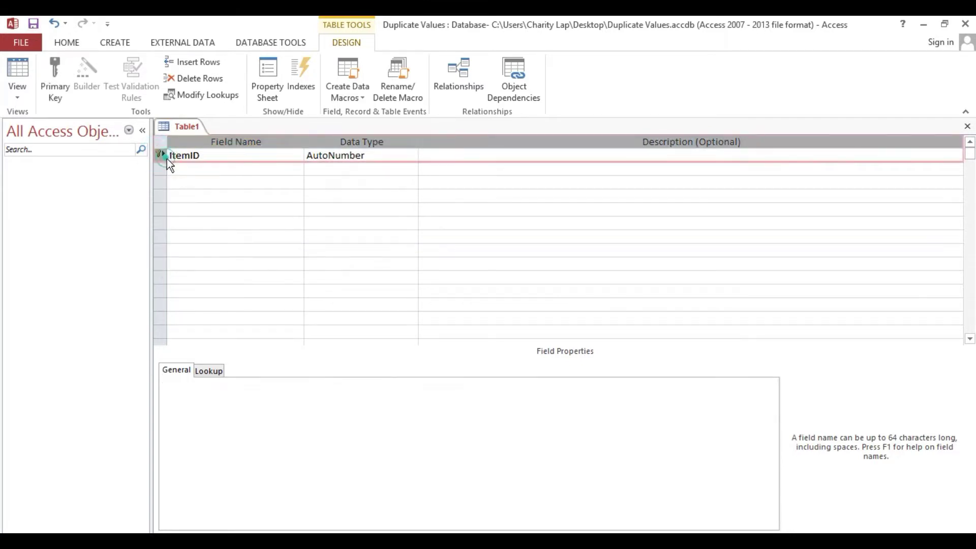
left_click(35, 21)
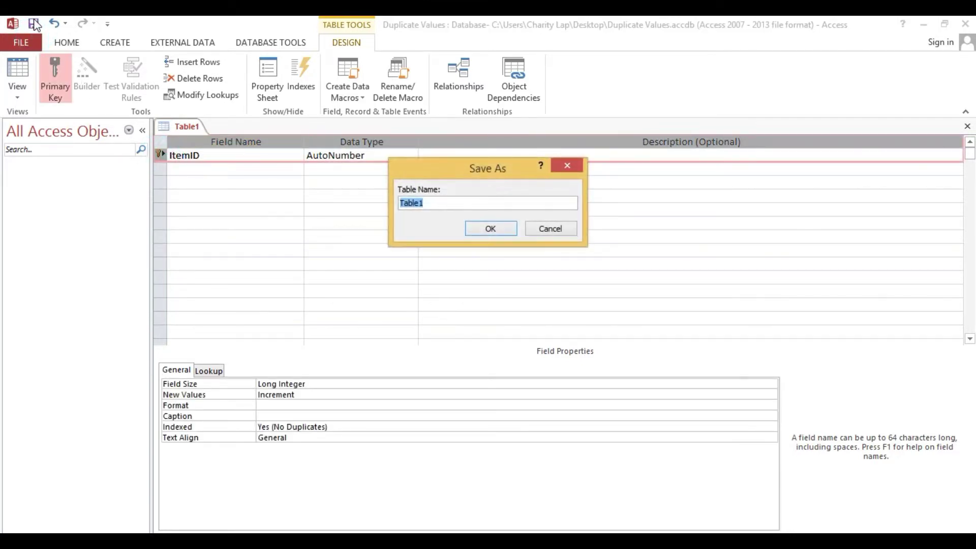
type("sAles")
left_click(491, 229)
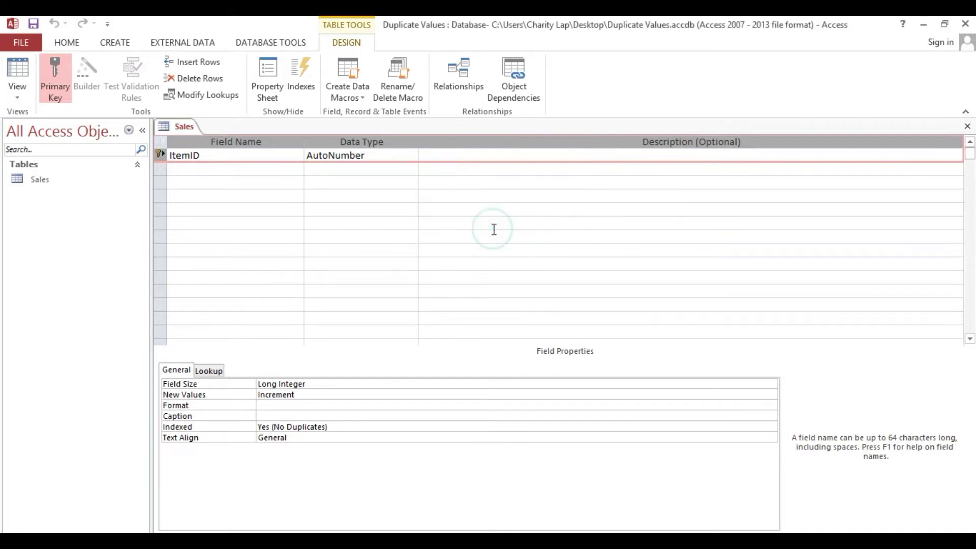
Step: Add a Description field with the Short Text data type below ItemID
left_click(246, 169)
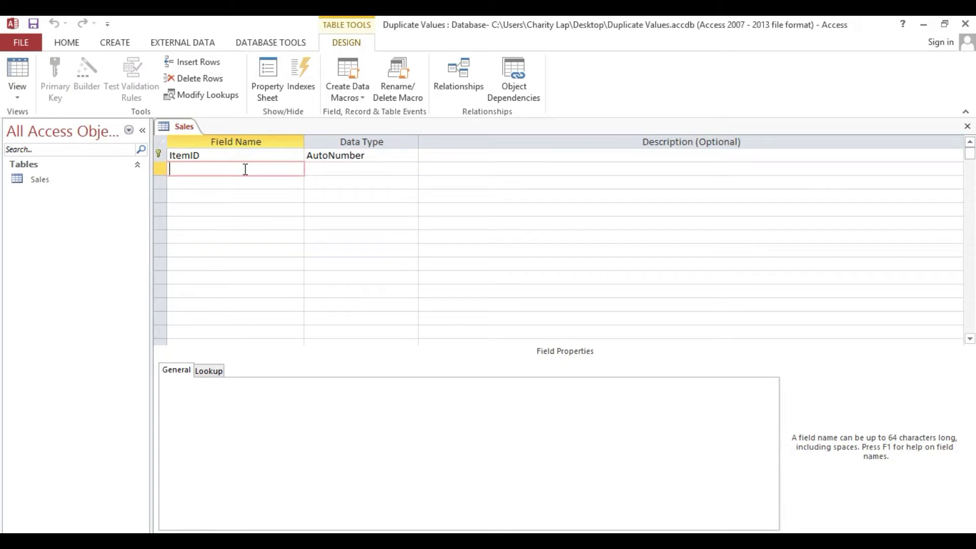
type("Description")
key("Tab")
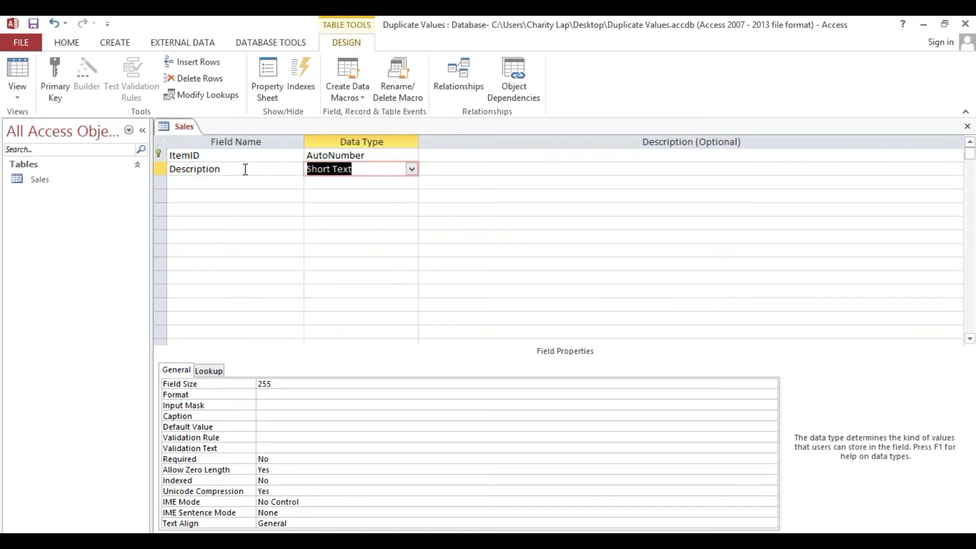
Step: Add an Amount field below Description and set its data type to Currency
left_click(204, 182)
type("Amount")
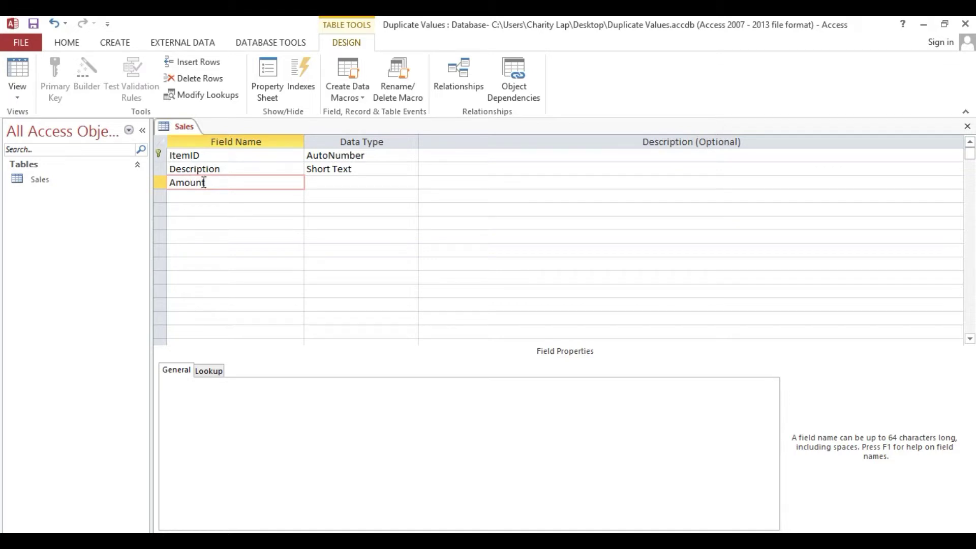
key("Tab")
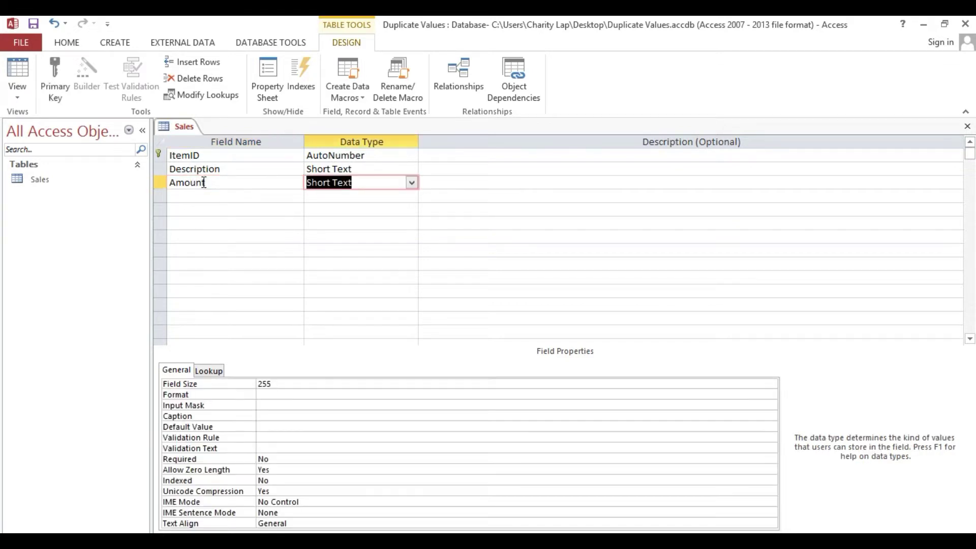
type("number")
key("Tab")
left_click(387, 182)
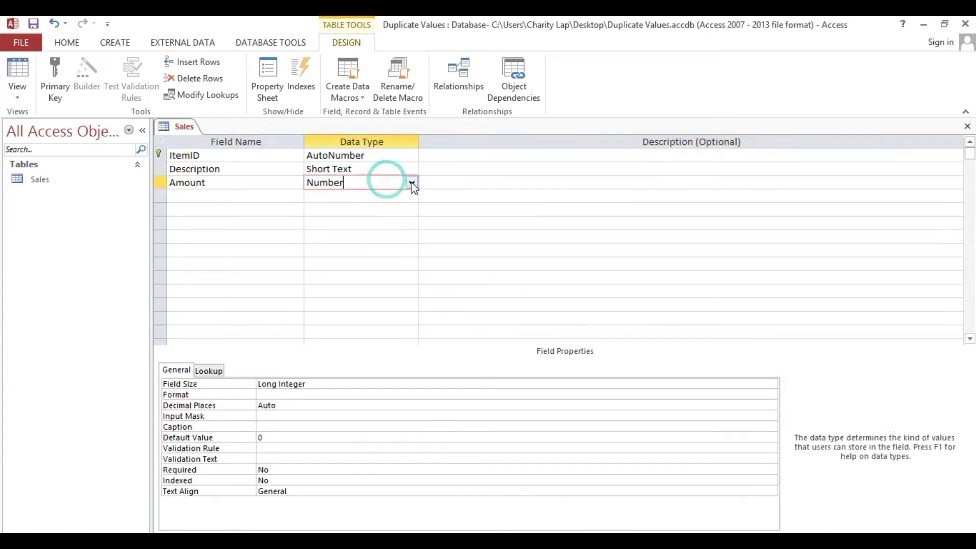
left_click(411, 183)
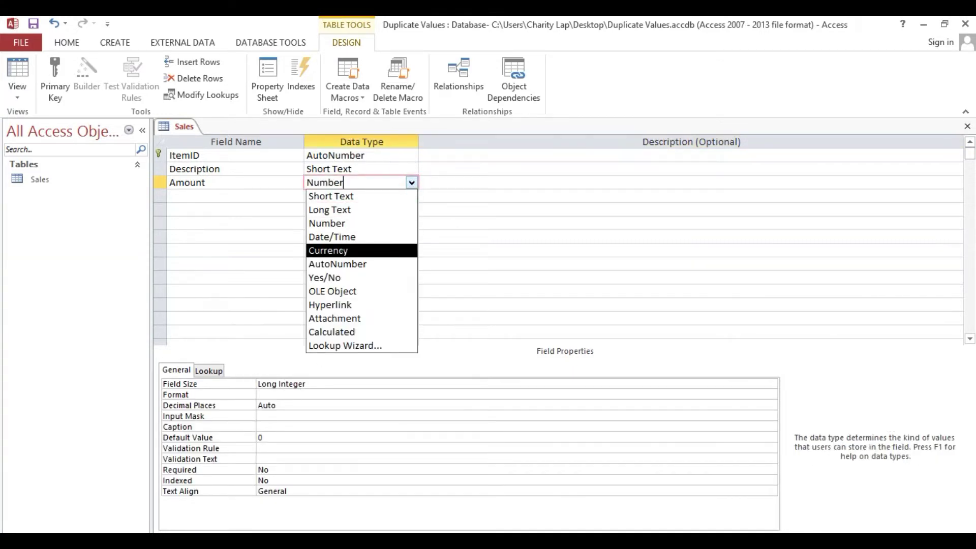
left_click(328, 250)
left_click(275, 384)
left_click(630, 393)
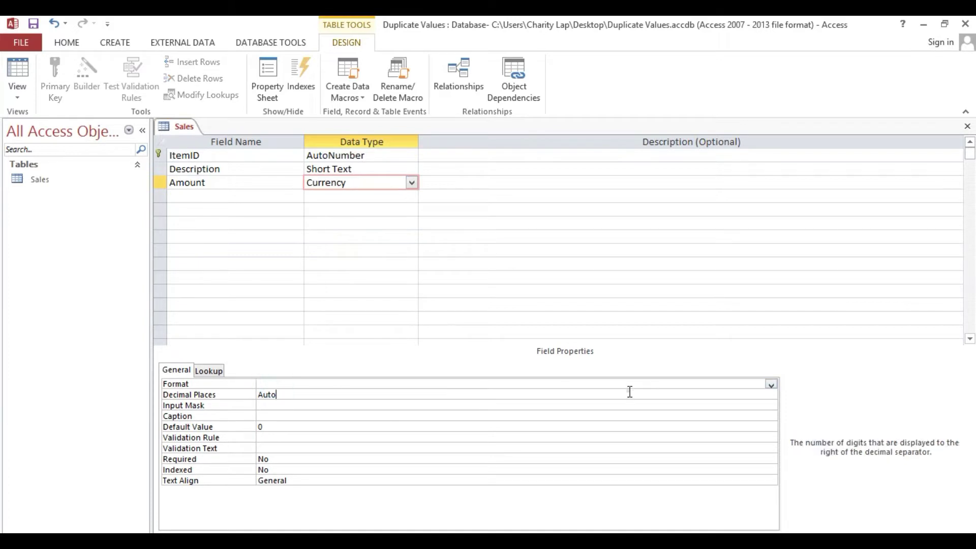
left_click(771, 395)
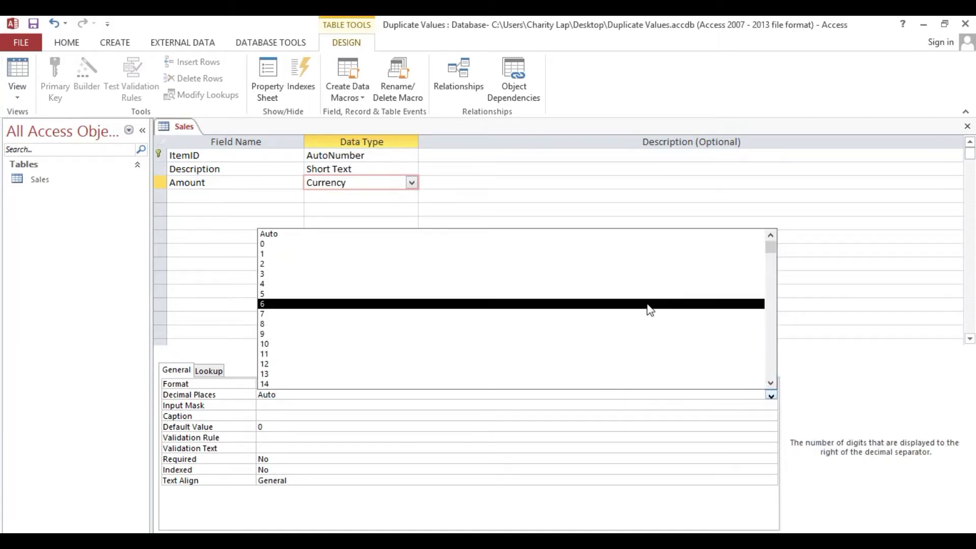
left_click(346, 415)
Step: Try to set the Amount field's format to Standard and update the format everywhere Amount is used
left_click(303, 384)
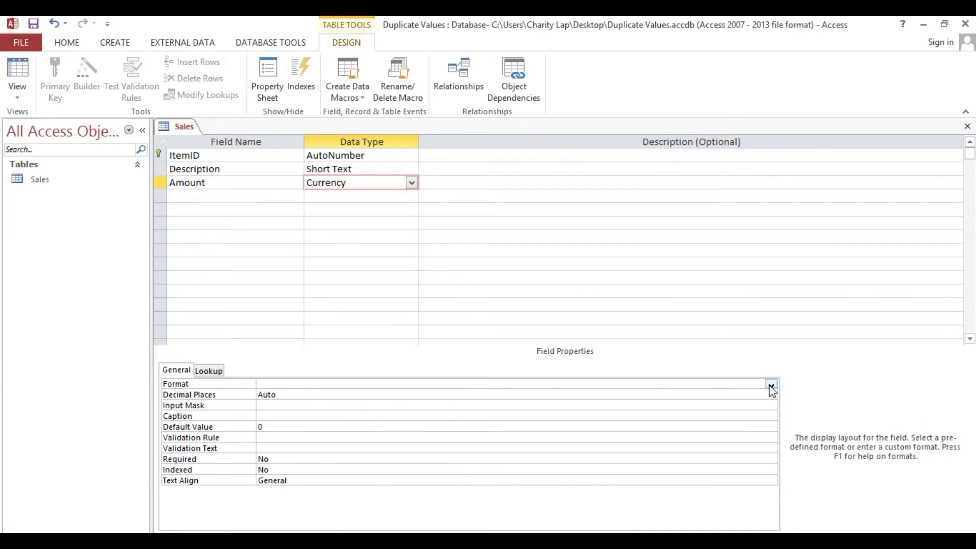
left_click(771, 387)
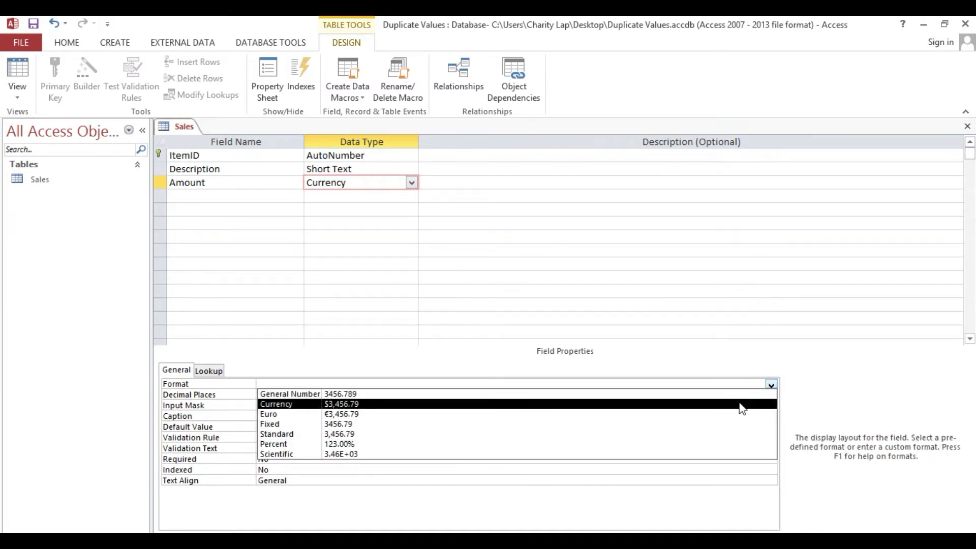
left_click(740, 404)
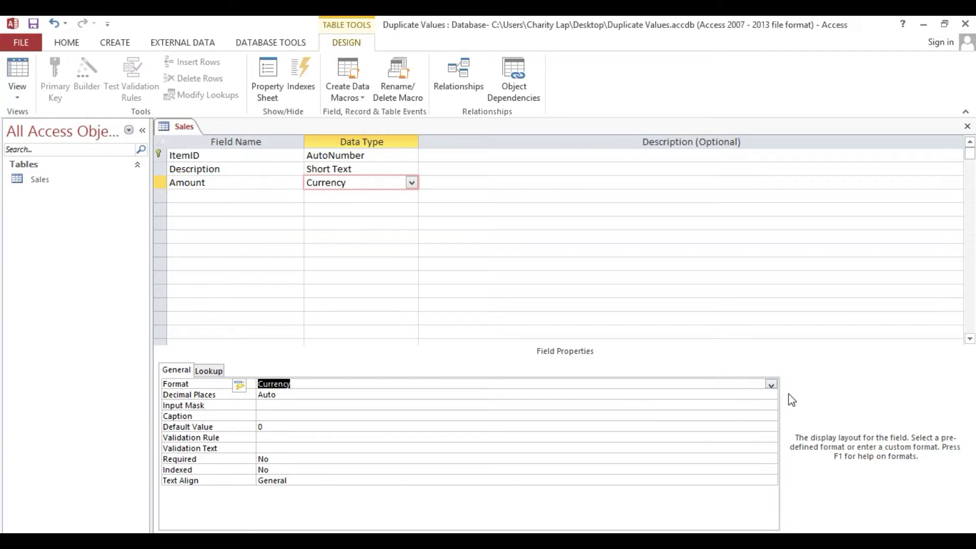
left_click(771, 385)
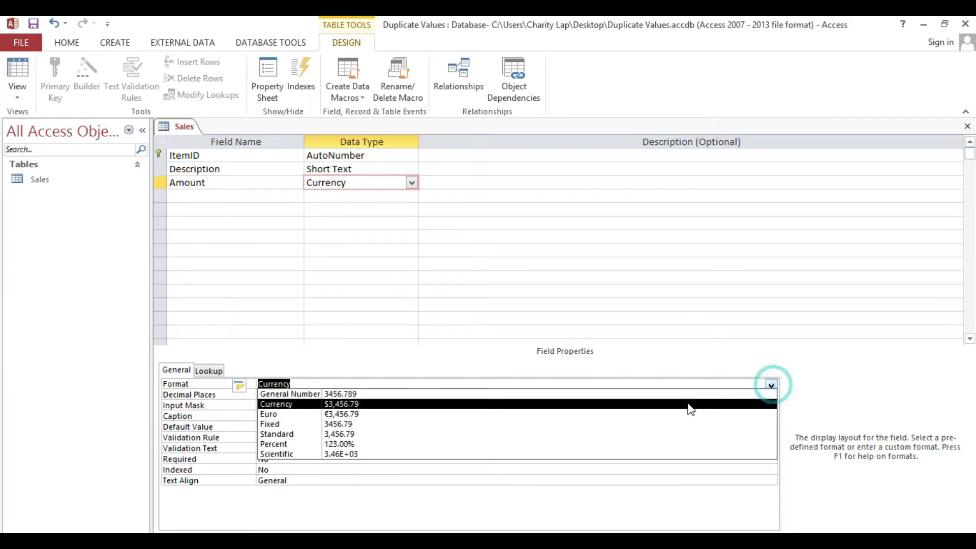
left_click(678, 432)
left_click(243, 385)
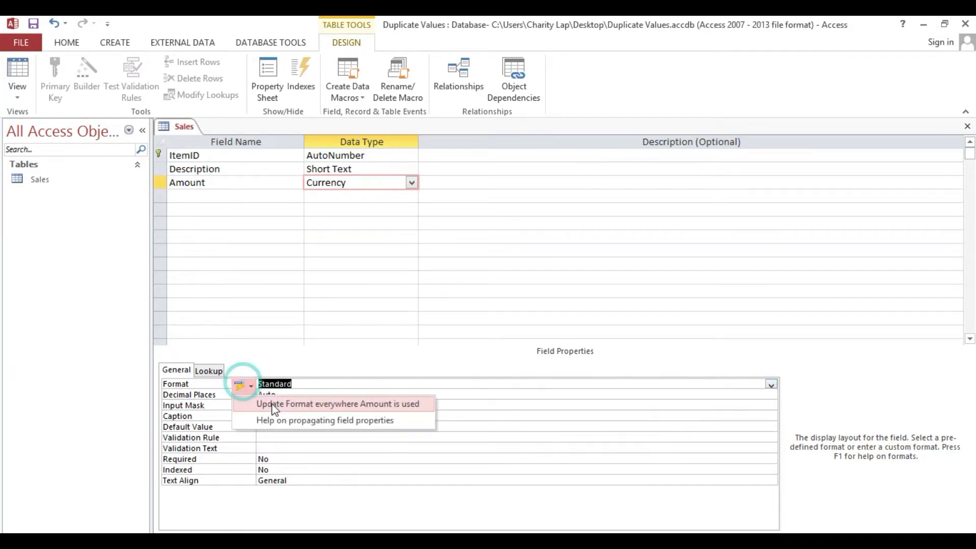
left_click(275, 401)
left_click(494, 318)
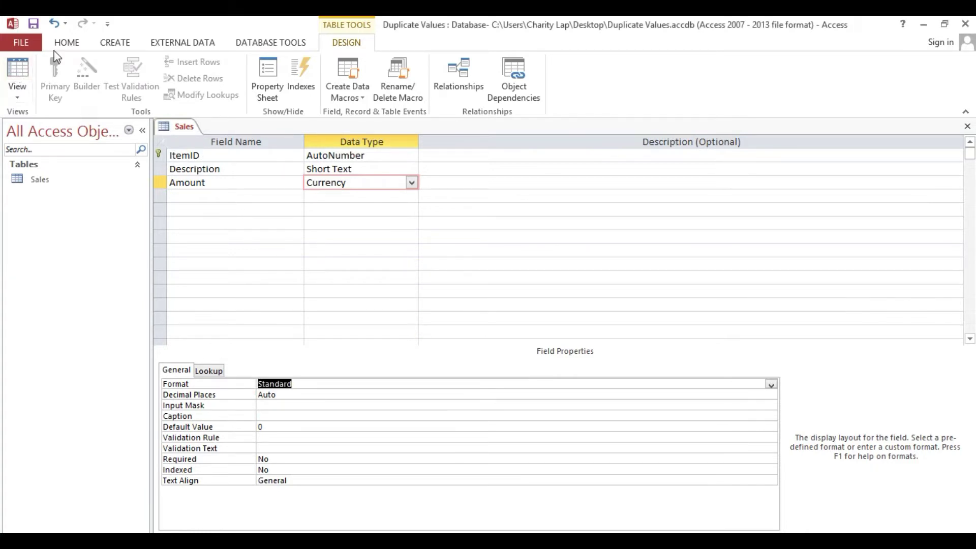
Step: Save the Sales table's design and switch to Datasheet View to check the Amount column
left_click(67, 42)
left_click(14, 69)
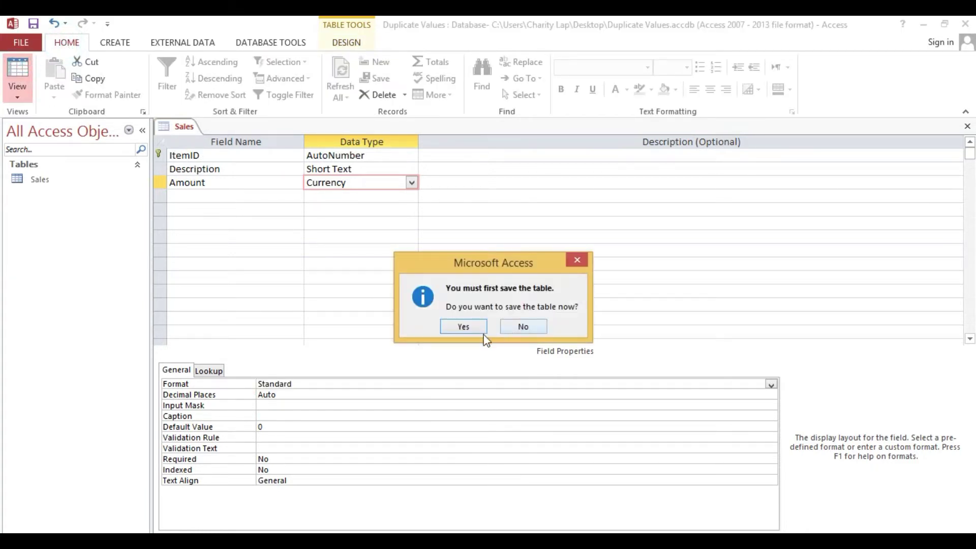
left_click(465, 327)
left_click(311, 155)
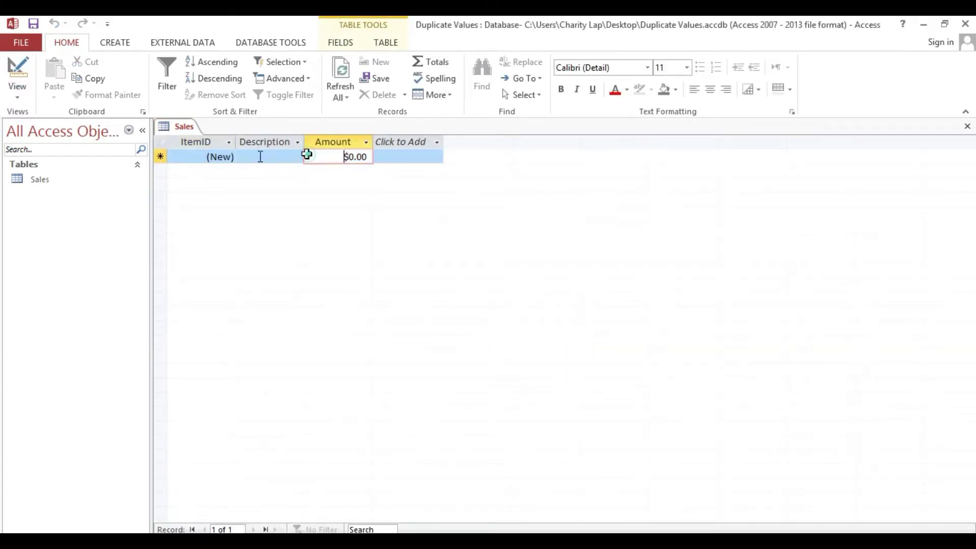
Step: Return to the Sales table's design, set the Amount format to Standard, and reopen the datasheet with the change saved
right_click(78, 179)
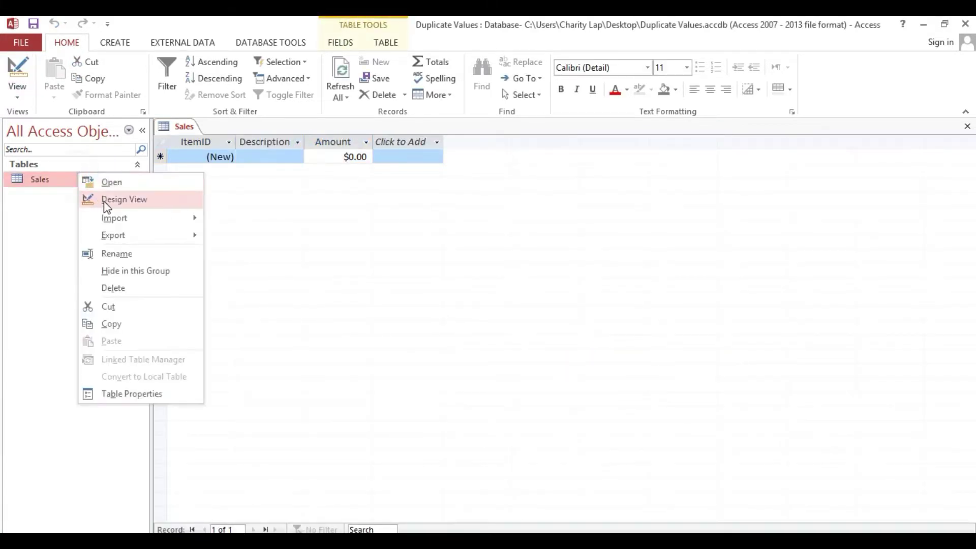
left_click(105, 199)
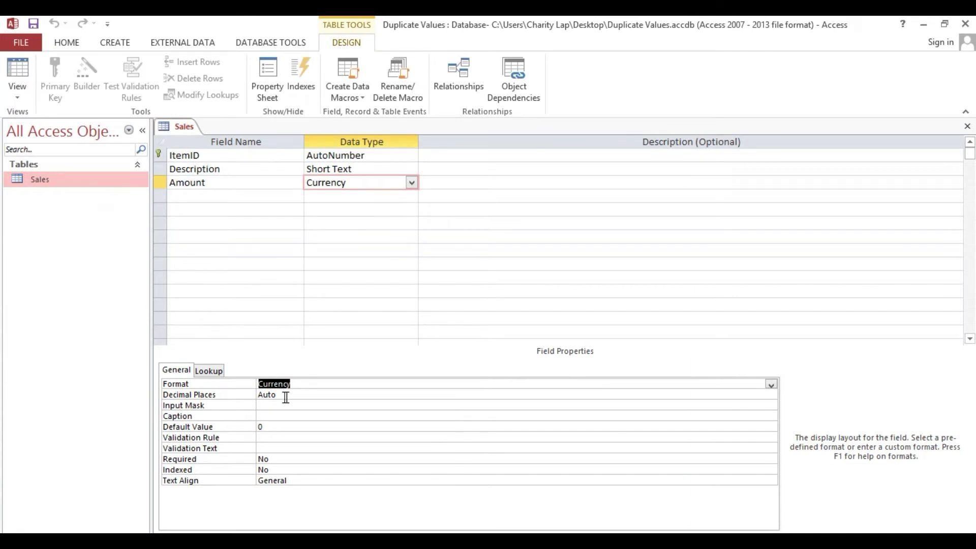
left_click(770, 385)
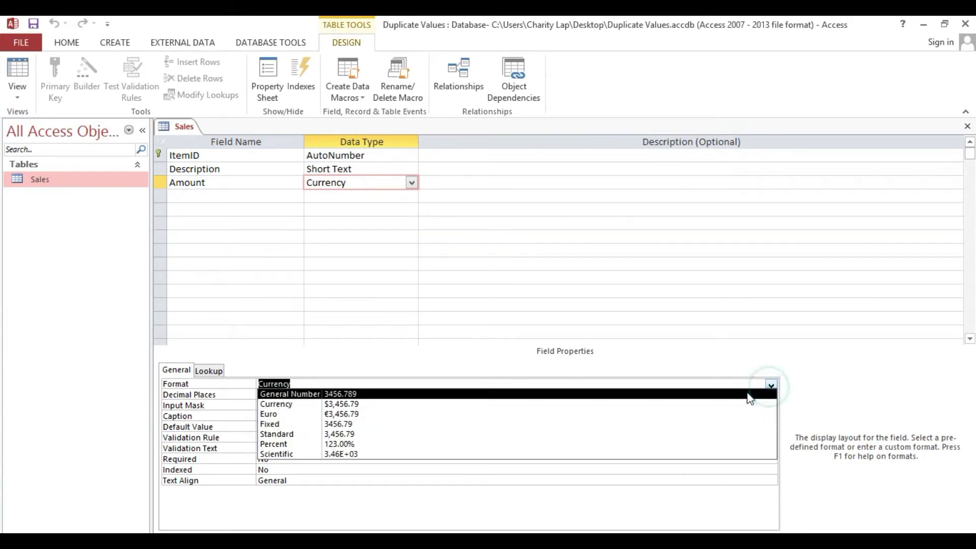
left_click(617, 433)
left_click(414, 395)
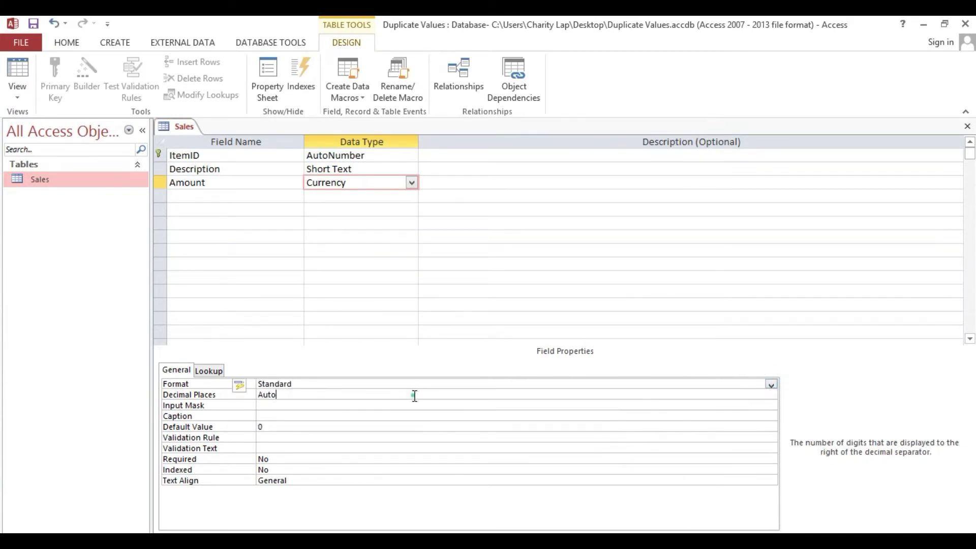
double_click(41, 180)
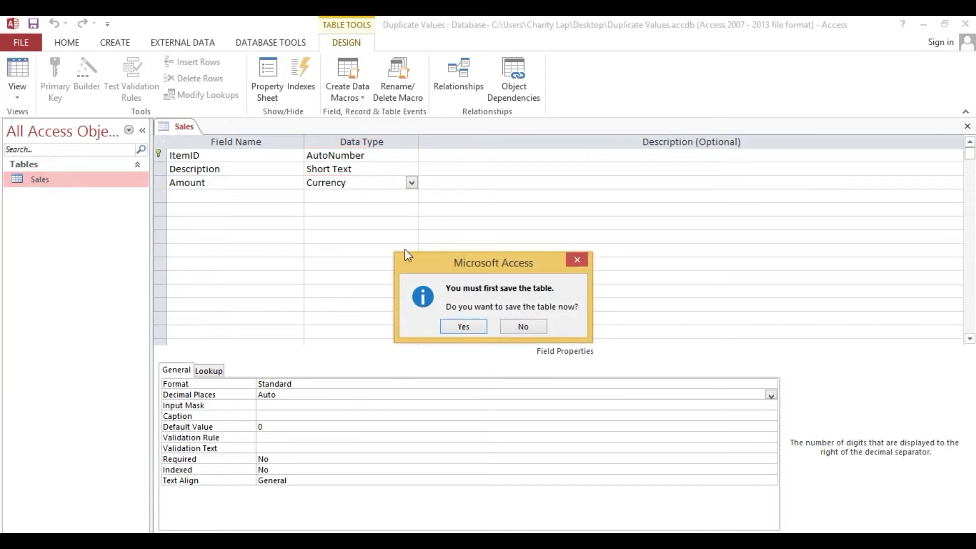
left_click(459, 326)
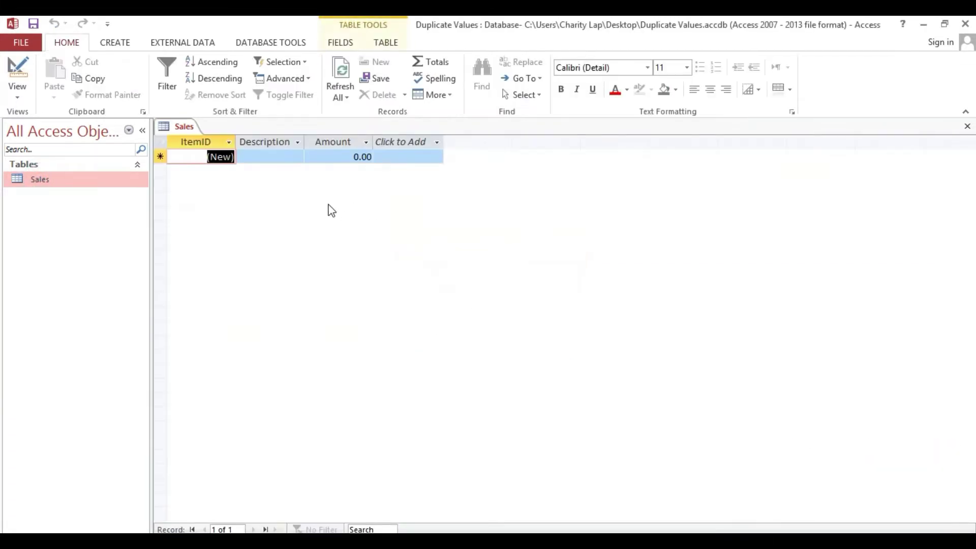
Step: Widen the Description column slightly and enter the first record as Water with an amount of 200
left_click_drag(304, 138, 331, 138)
left_click(277, 157)
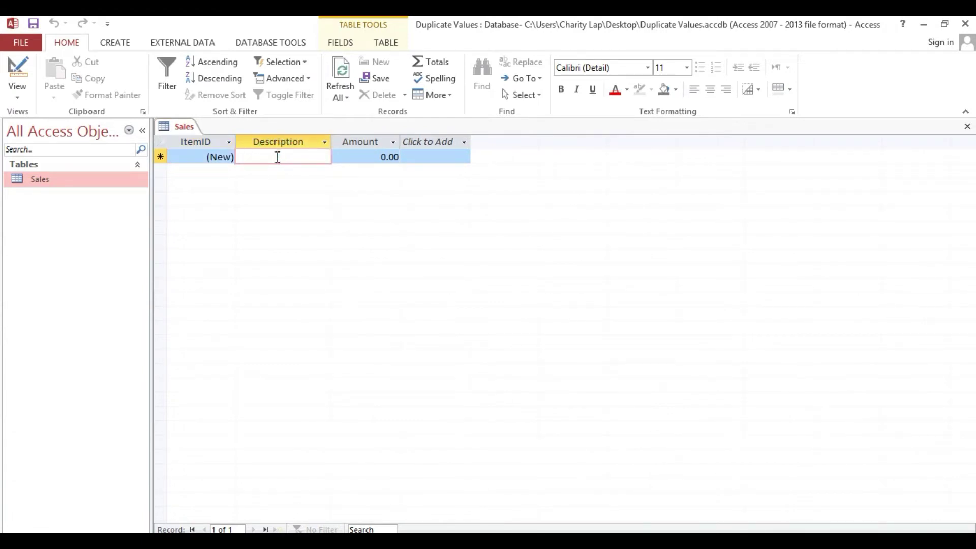
type("Water")
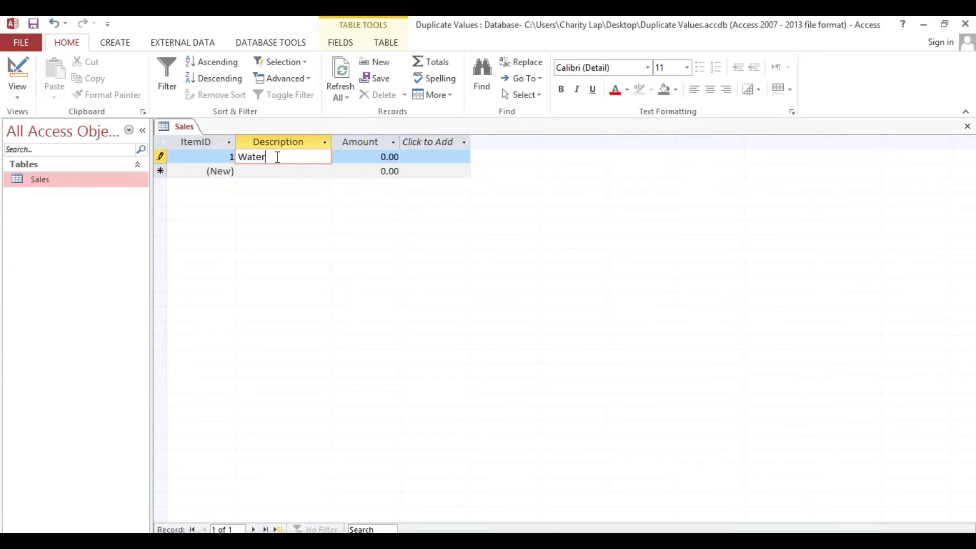
key("Tab")
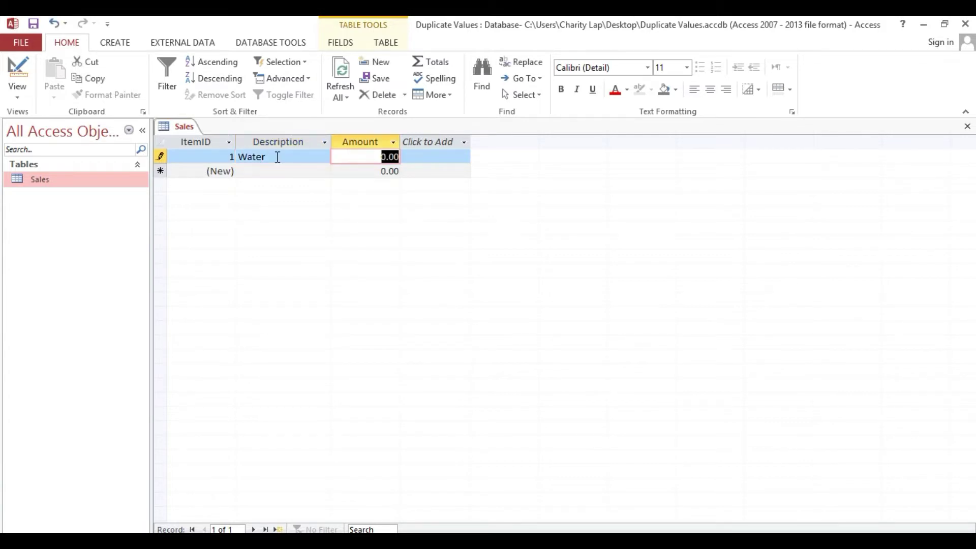
type("200")
key("Tab")
key("Tab")
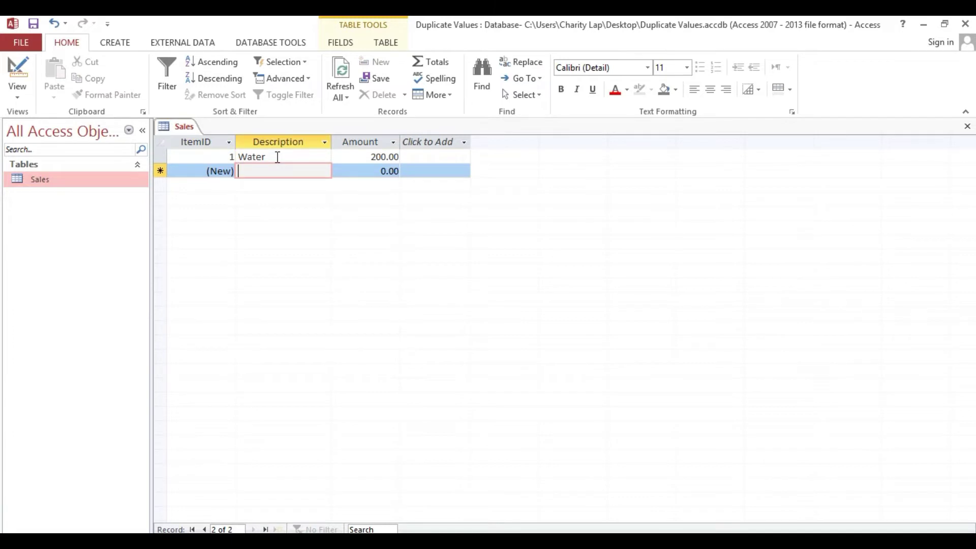
Step: Add two more sales records: Milk with an amount of 300 and Fish with an amount of 200
type("Milk")
key("Tab")
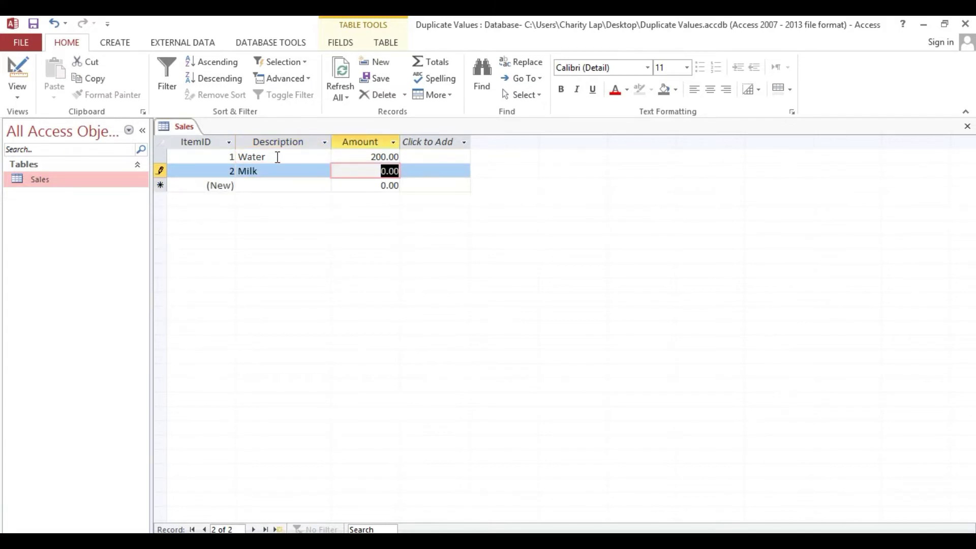
type("300")
key("Tab")
key("Tab")
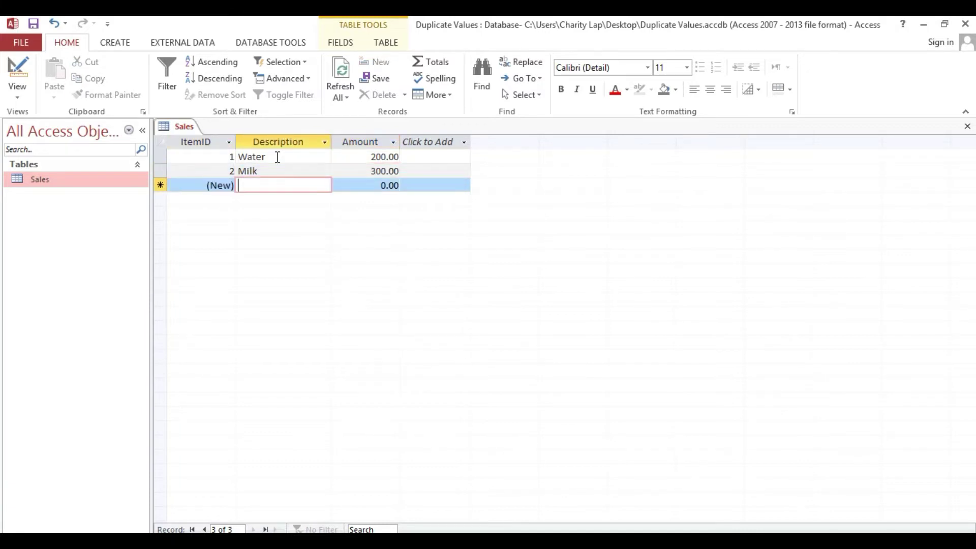
type("Fish")
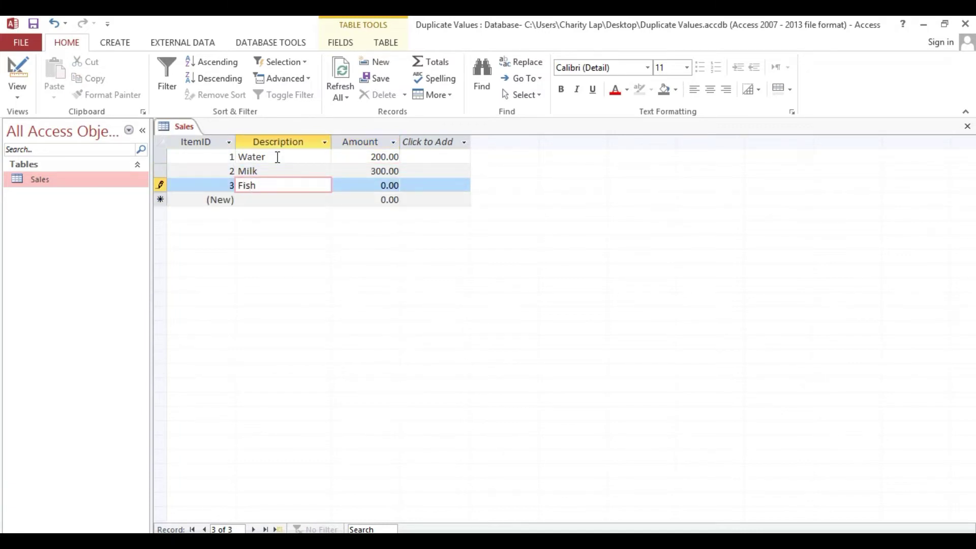
key("Tab")
type("200")
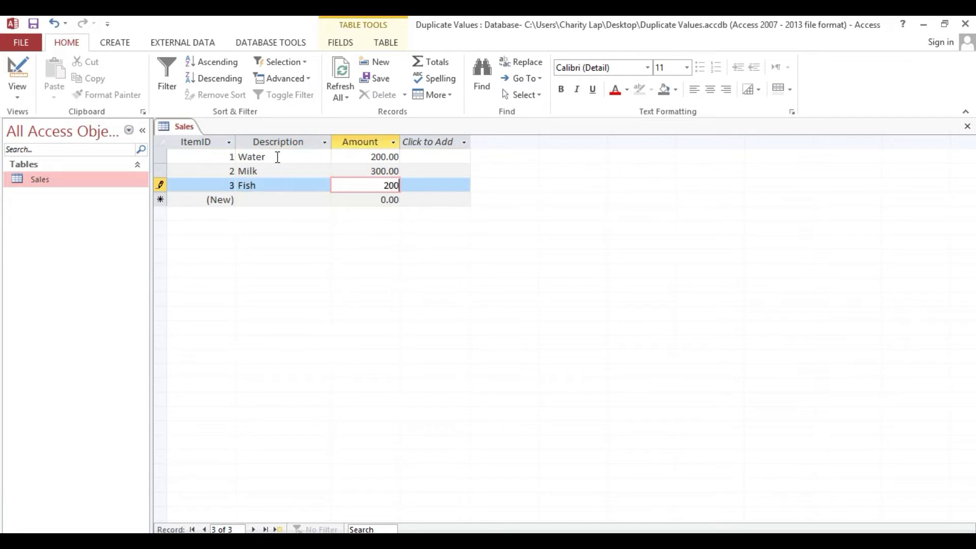
key("Tab")
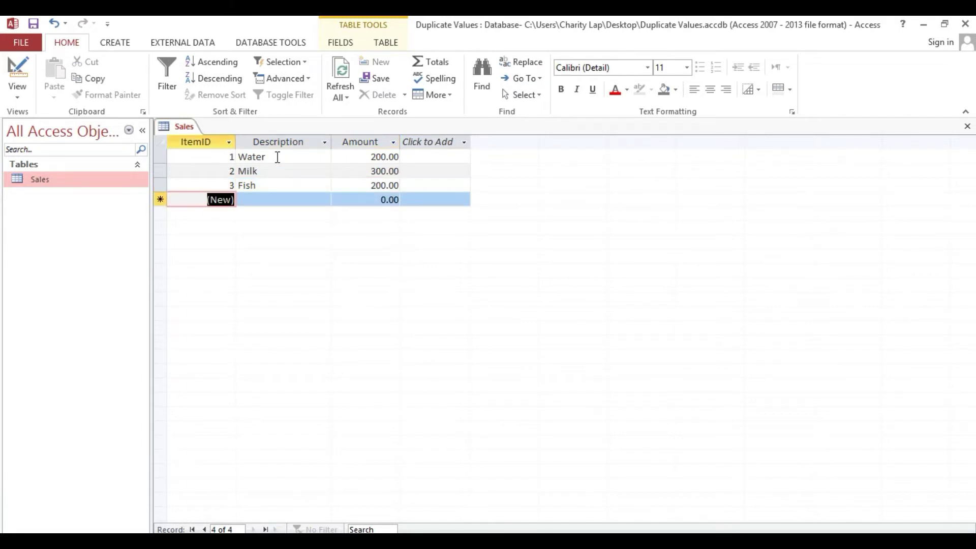
Step: Add a fourth record to the Sales table: Rice with an amount of 300
key("Tab")
type("Rice")
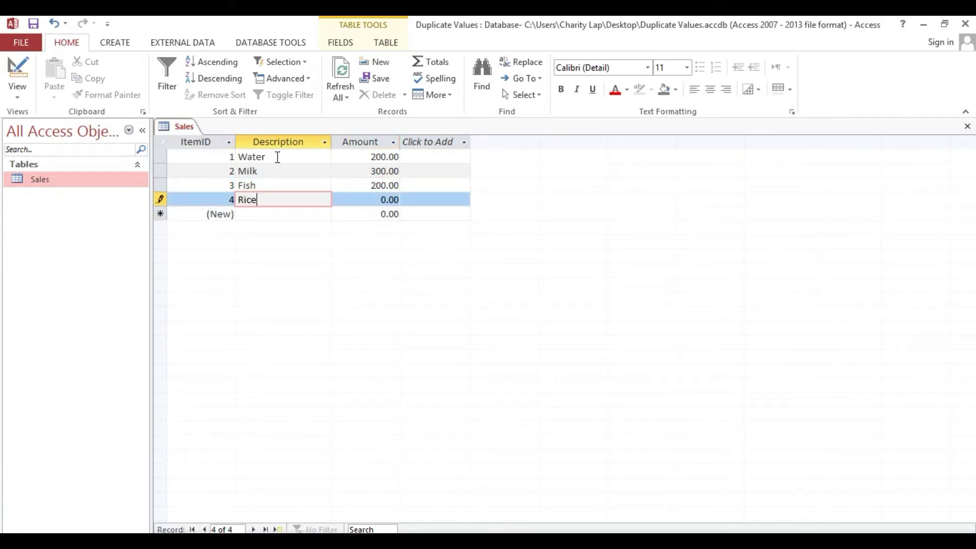
key("Tab")
type("300")
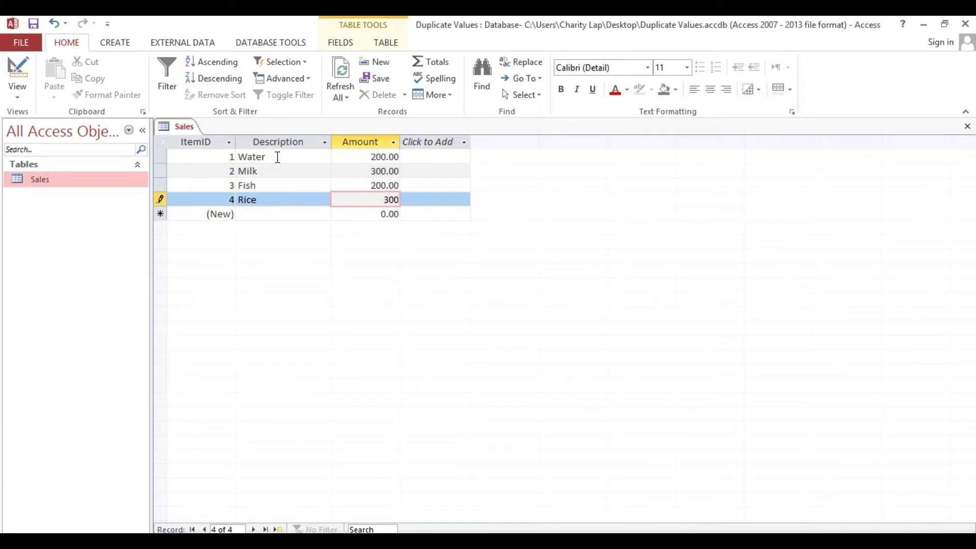
key("Tab")
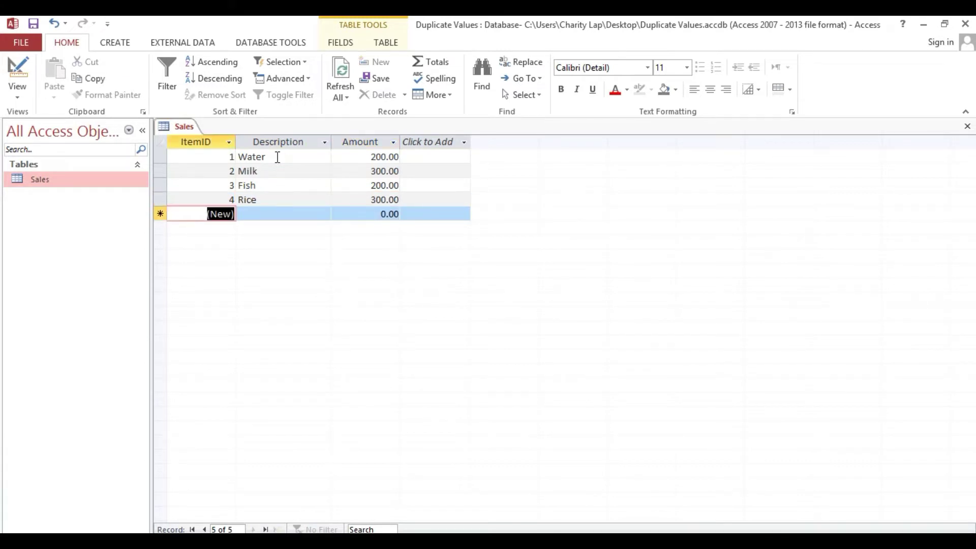
Step: Add a fifth record to the Sales table: Doritos with an amount of 100
key("Tab")
type("Do")
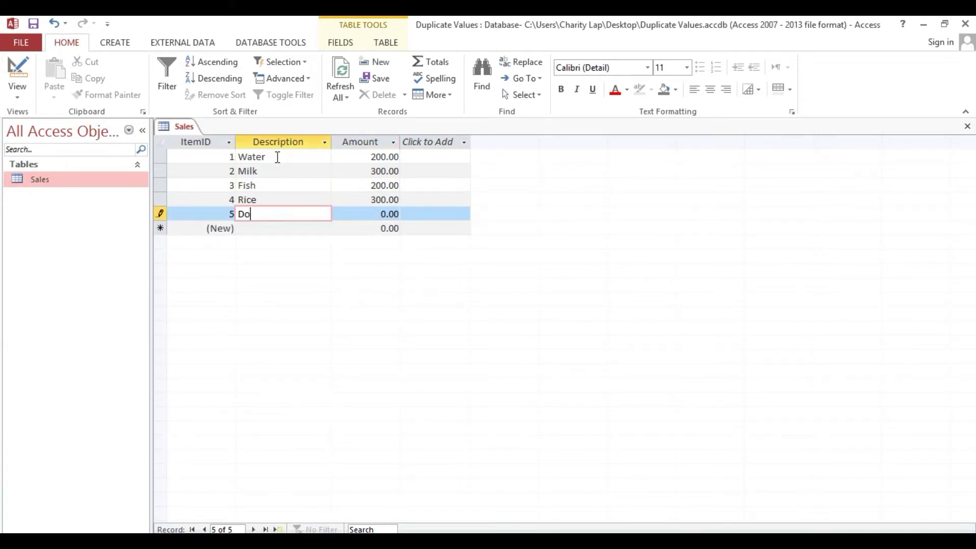
type("ritos")
key("Tab")
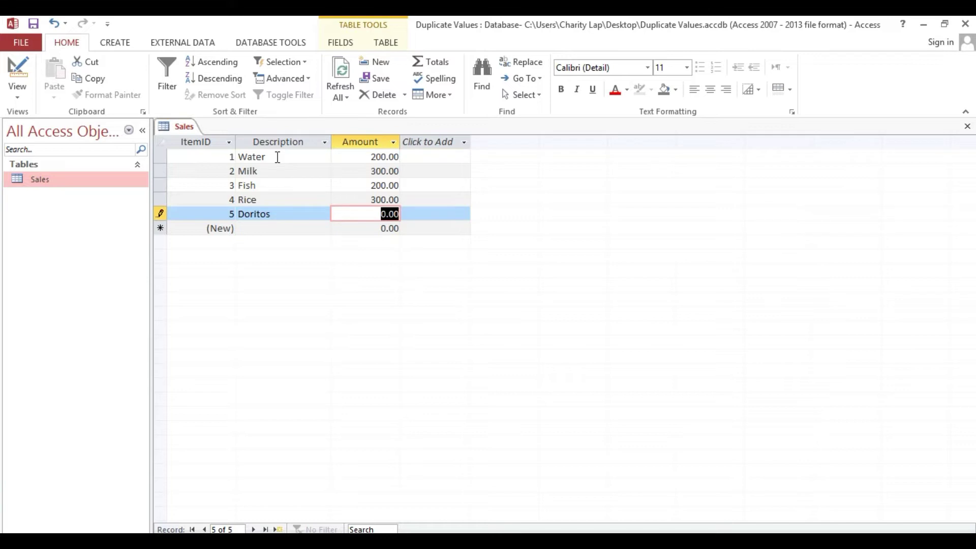
type("100")
key("Tab")
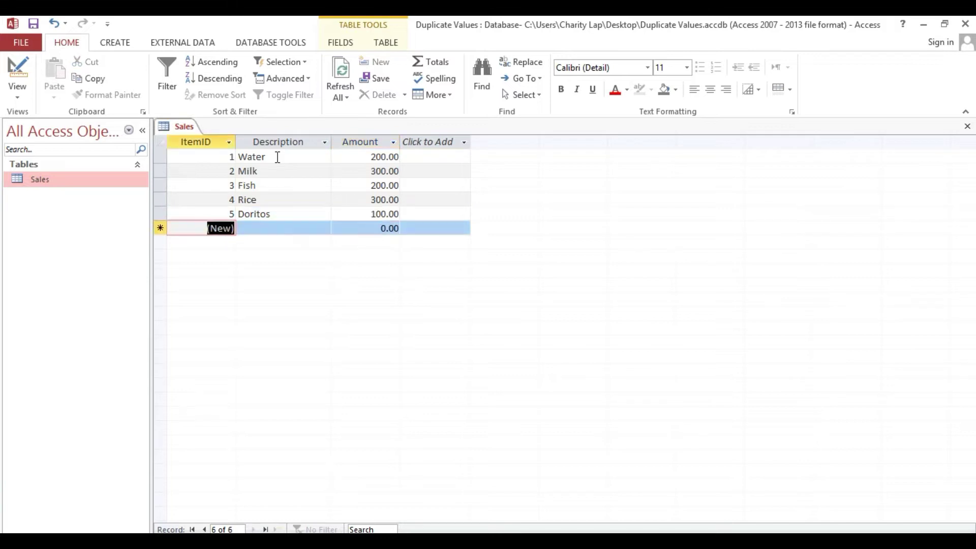
Step: Add a sixth record to the Sales table: Lays with an amount of 150
key("Tab")
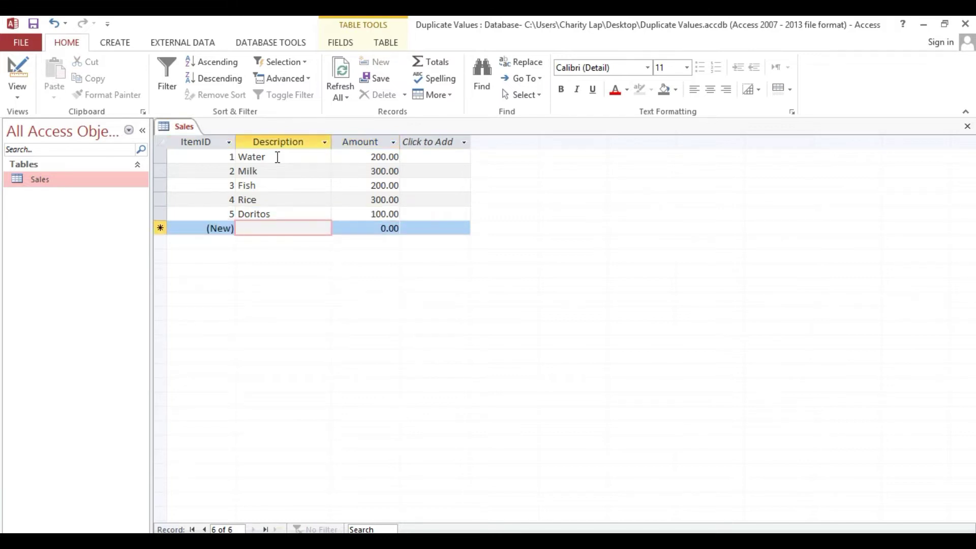
type("Lays")
key("Tab")
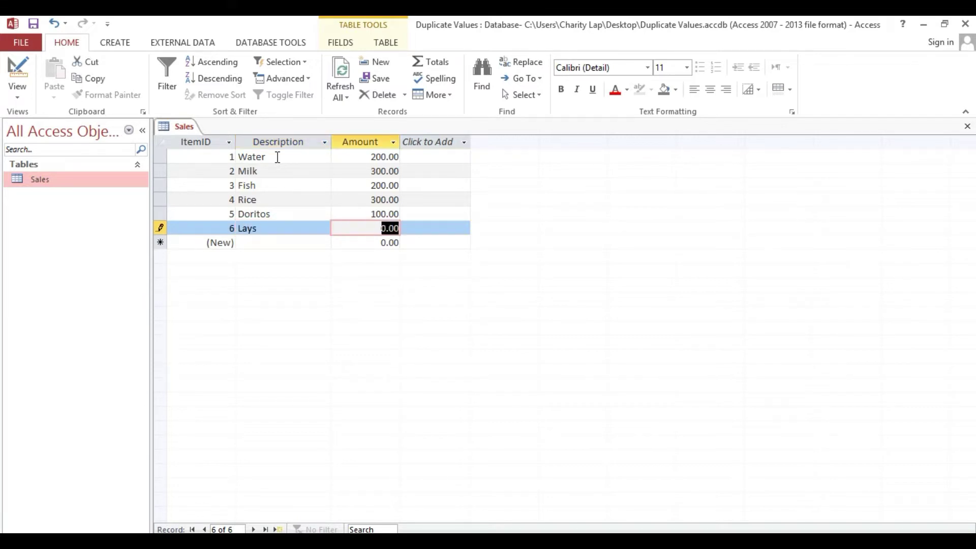
type("150")
key("Tab")
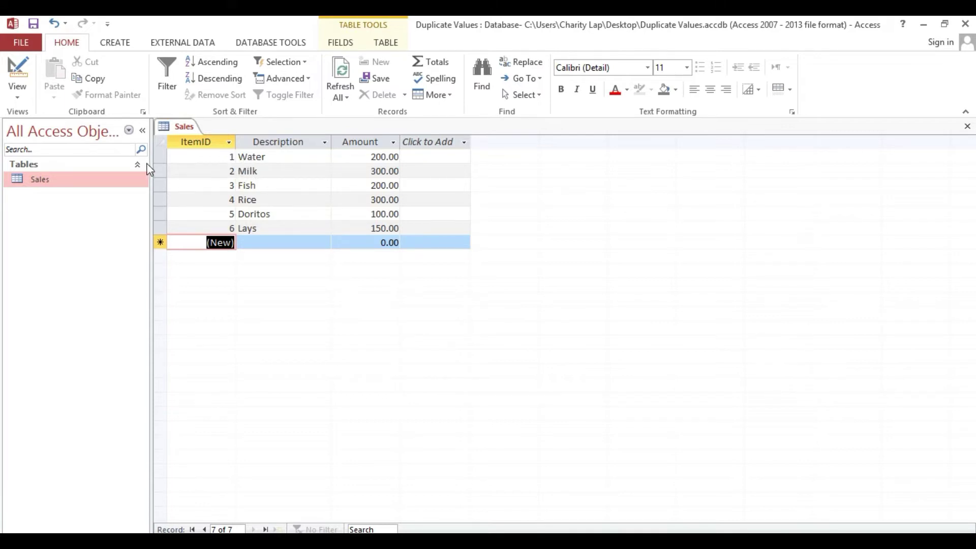
Step: Compare the Water record with Fish and the Milk record with Rice for repeated amounts
left_click(160, 156)
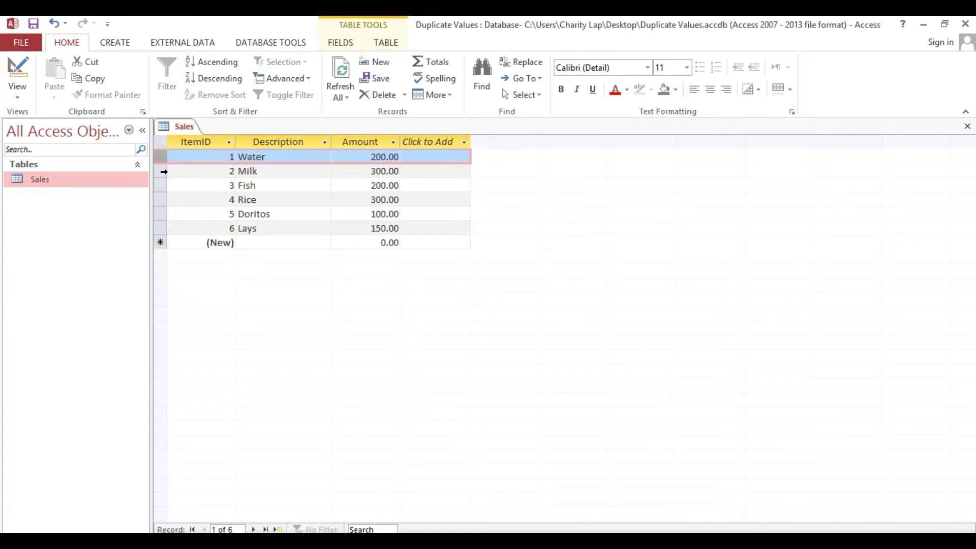
left_click(152, 184)
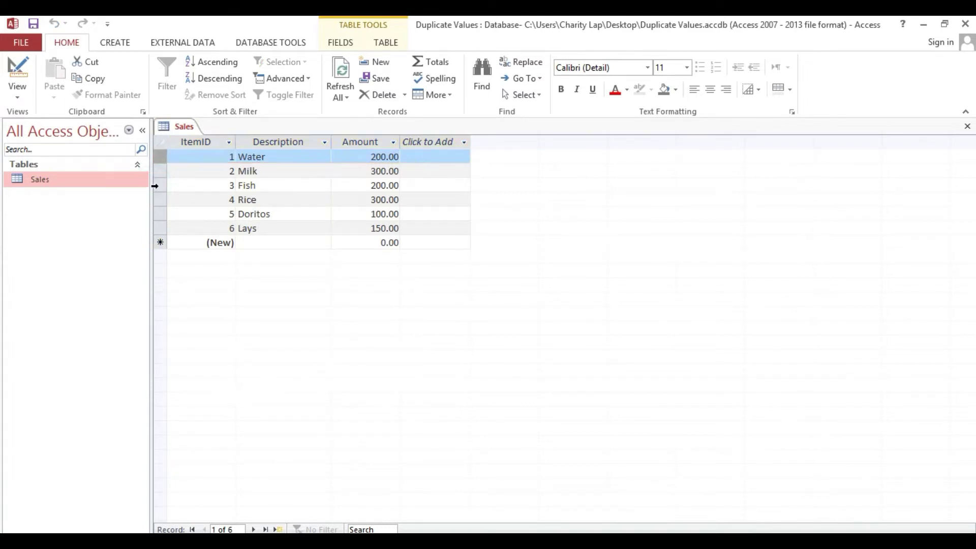
left_click(155, 185)
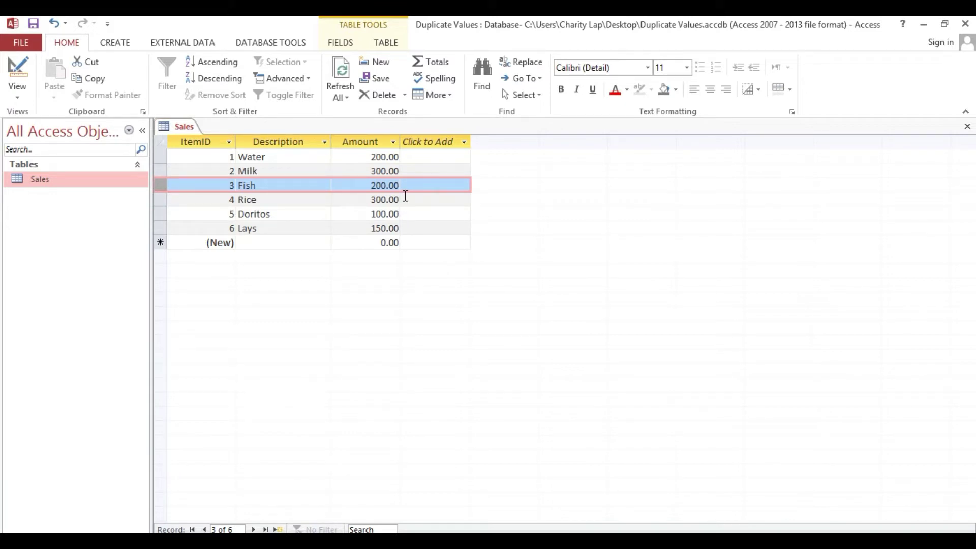
left_click(162, 172)
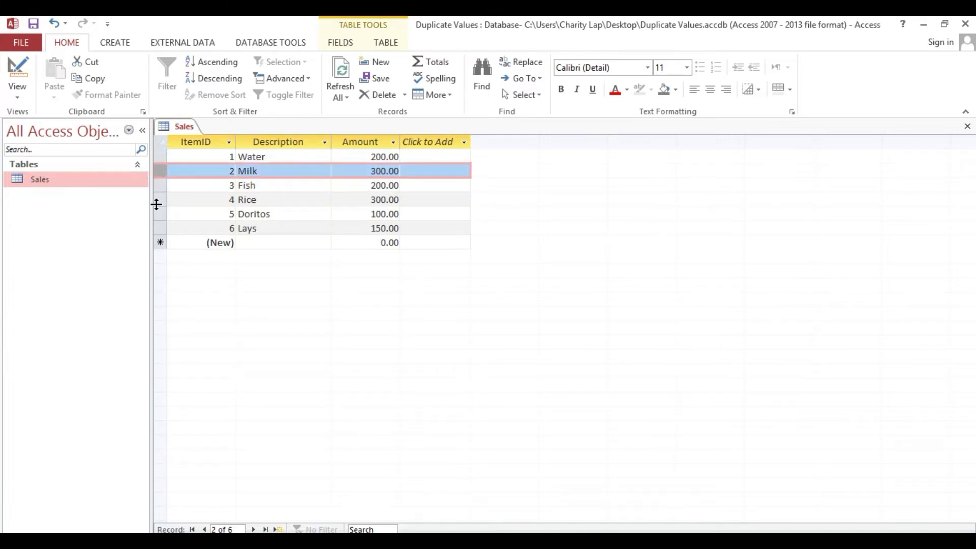
left_click(162, 200)
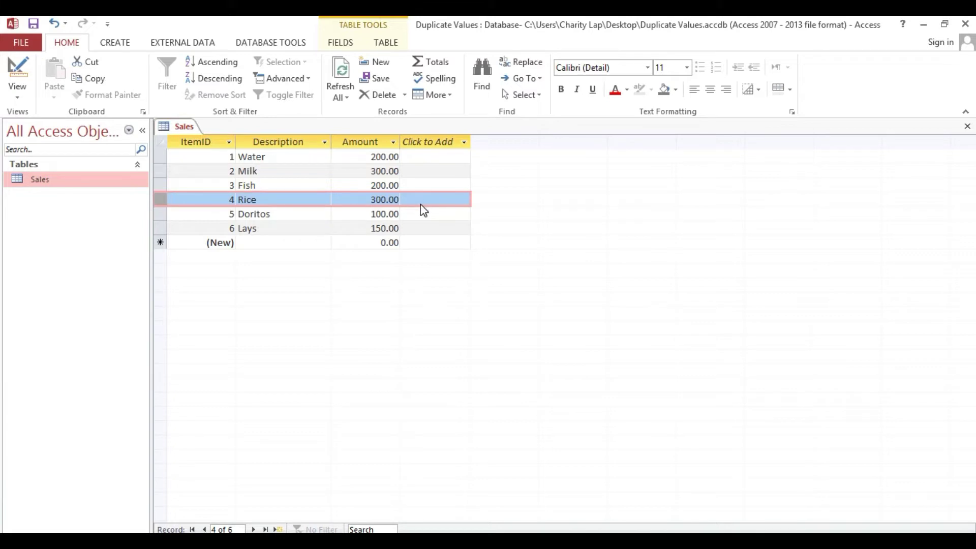
Step: Close the Sales table with its layout saved and start a blank query in SQL View without adding any table
left_click(966, 129)
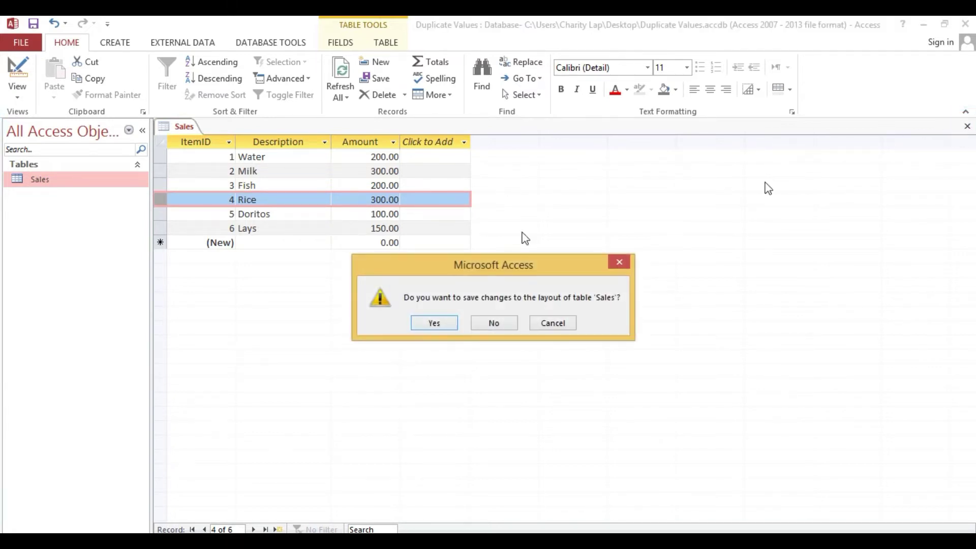
left_click(434, 323)
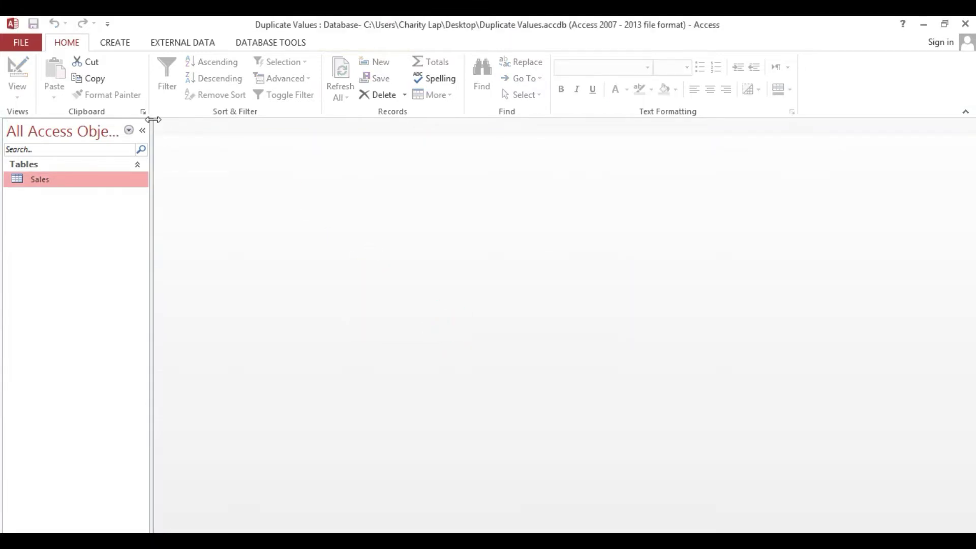
left_click(121, 45)
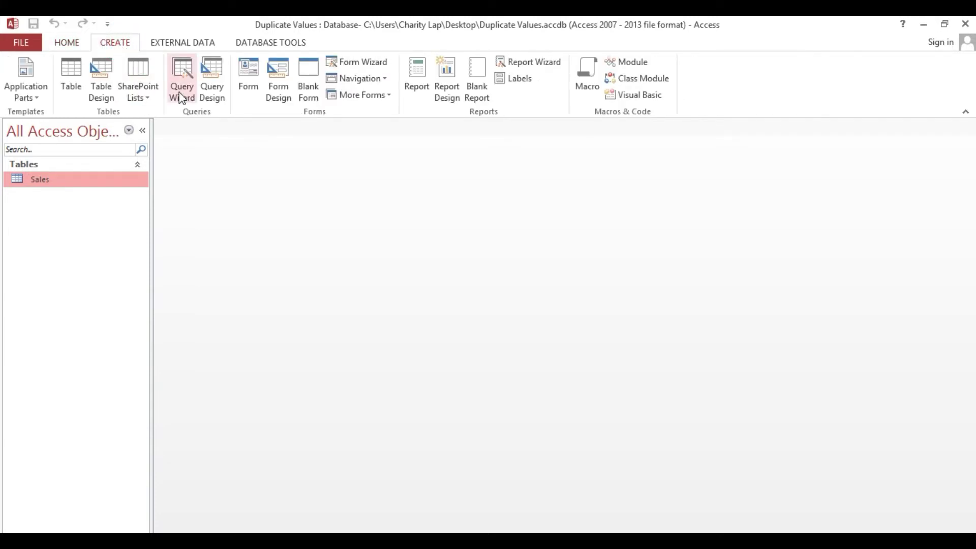
left_click(215, 87)
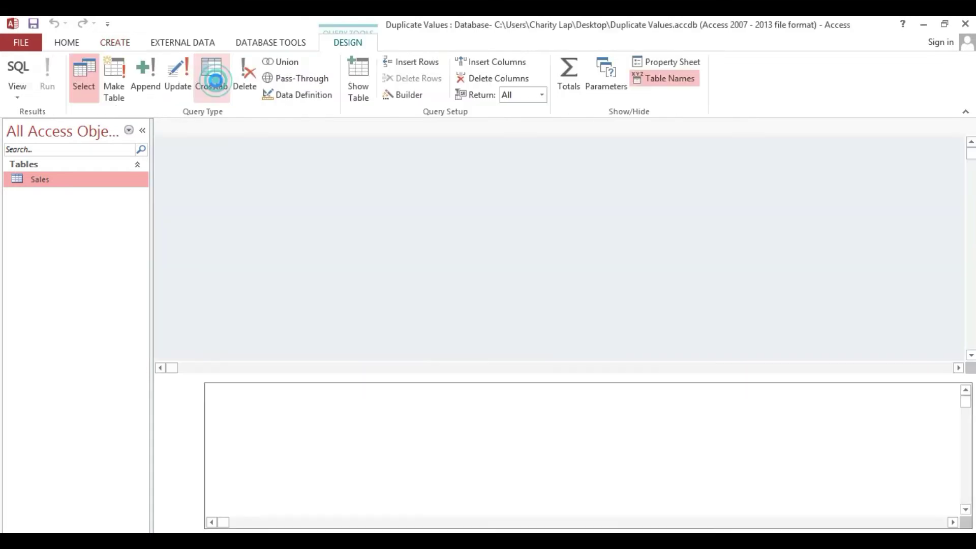
left_click(591, 516)
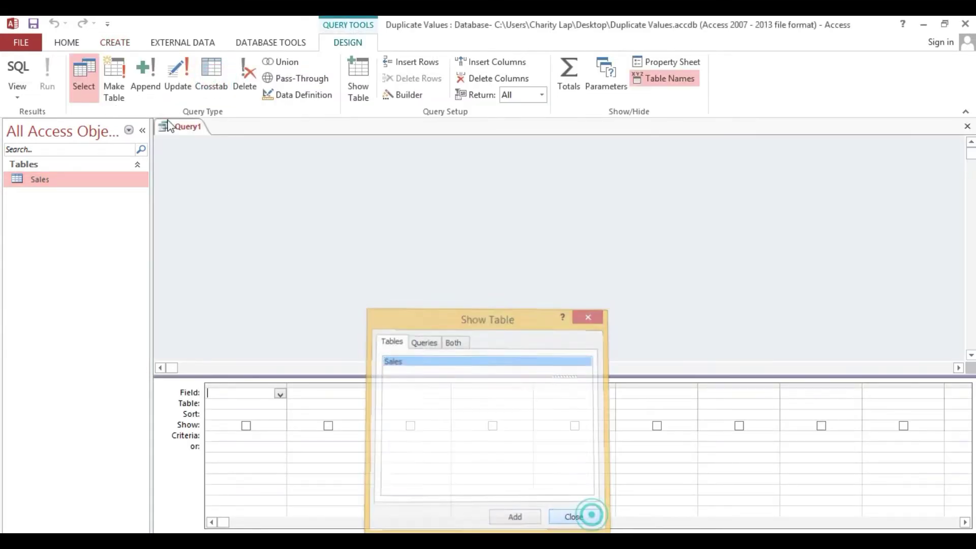
left_click(19, 71)
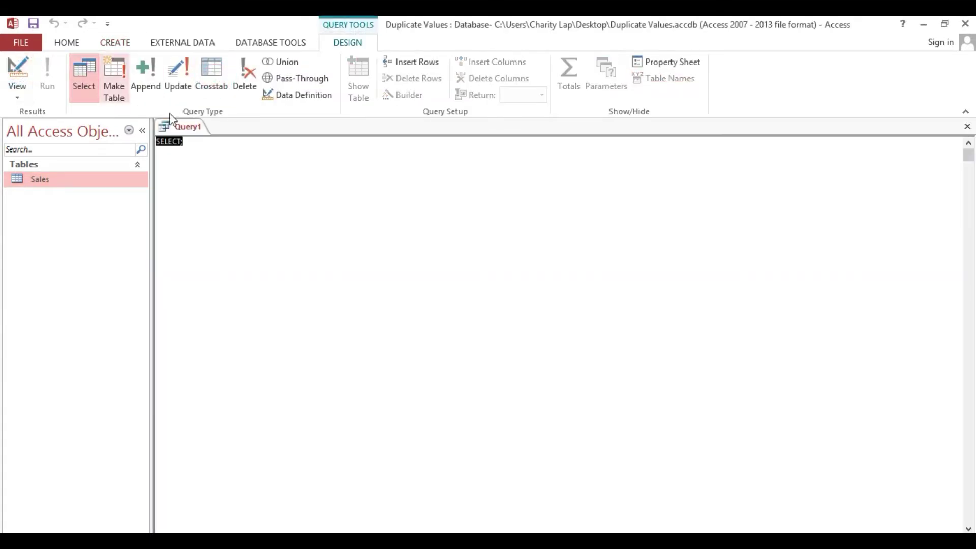
Step: Remove the semicolon from the default SELECT statement and add Sales.Amount as its first field
left_click(237, 148)
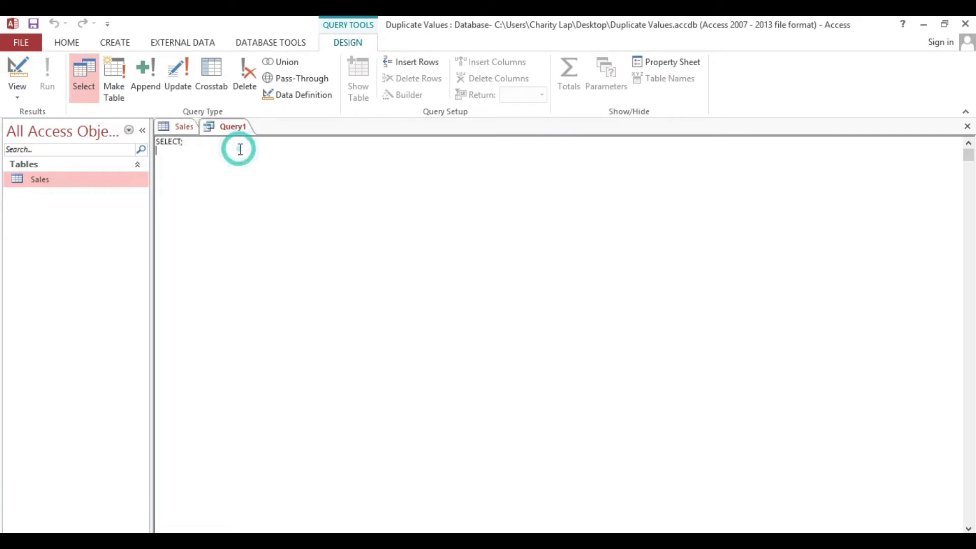
left_click(228, 141)
key("BackSpace")
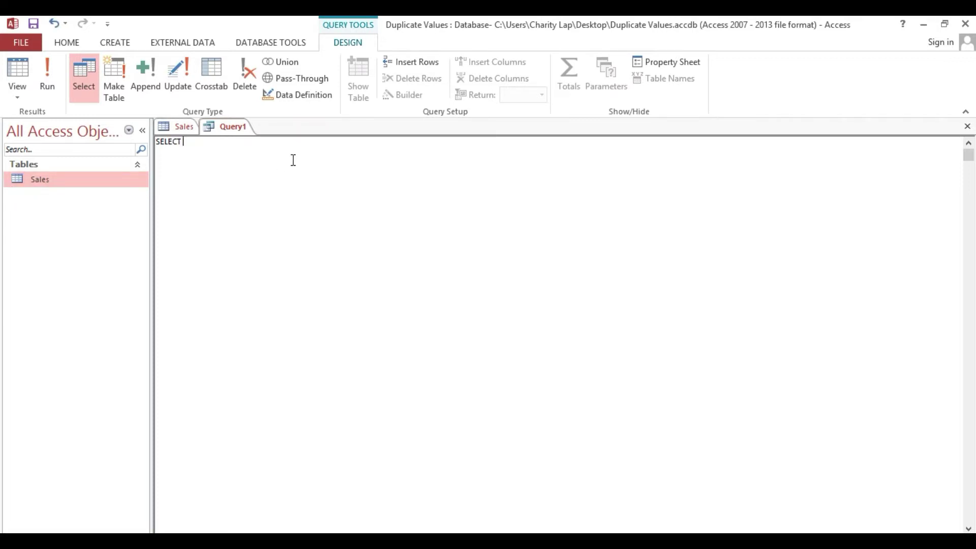
type("s")
key("BackSpace")
type("Sales.Amount")
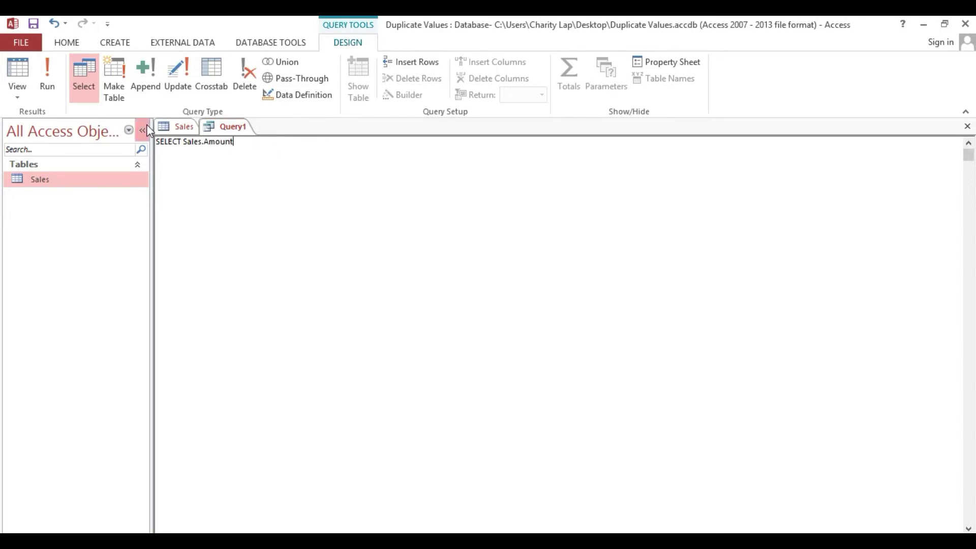
Step: Check the Sales datasheet for repeated values among the amounts of Water, Fish, Milk and Rice
left_click(168, 129)
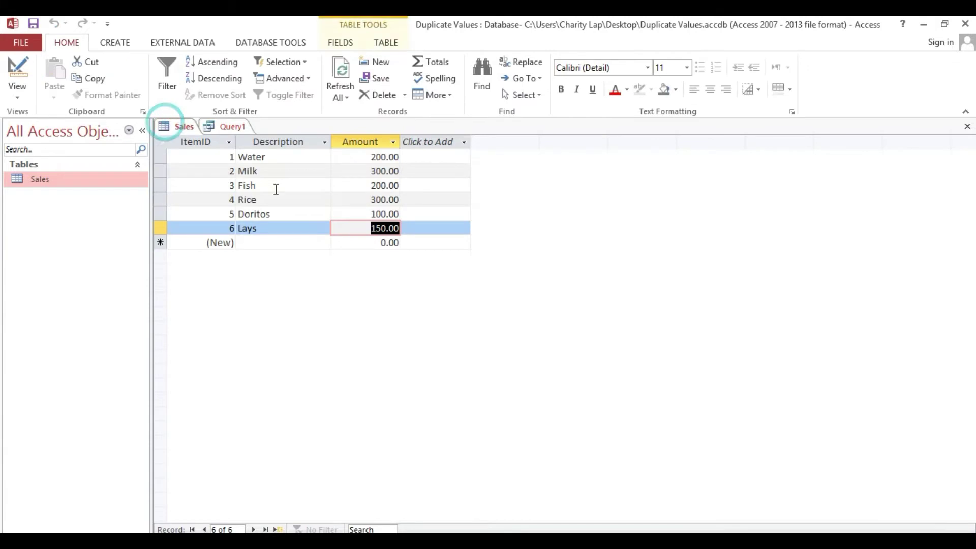
double_click(356, 157)
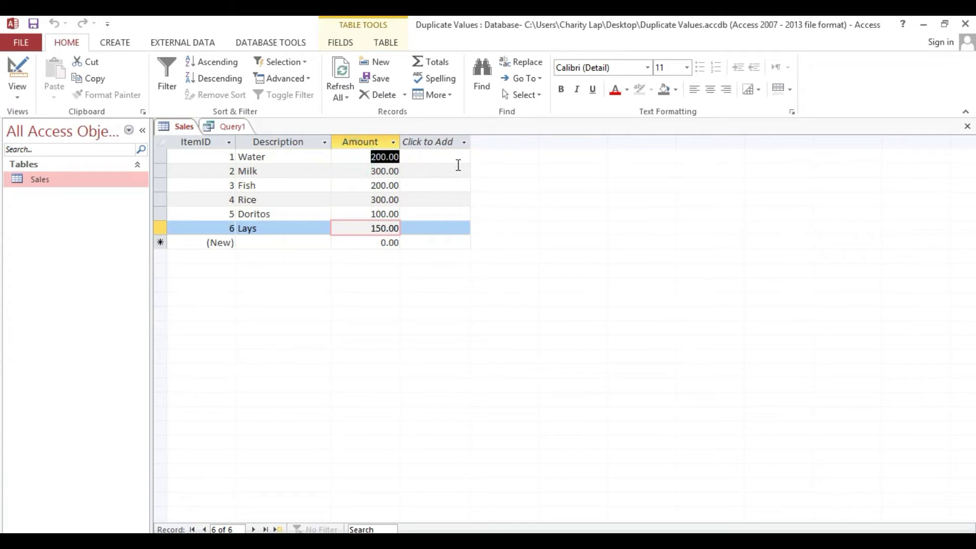
double_click(344, 185)
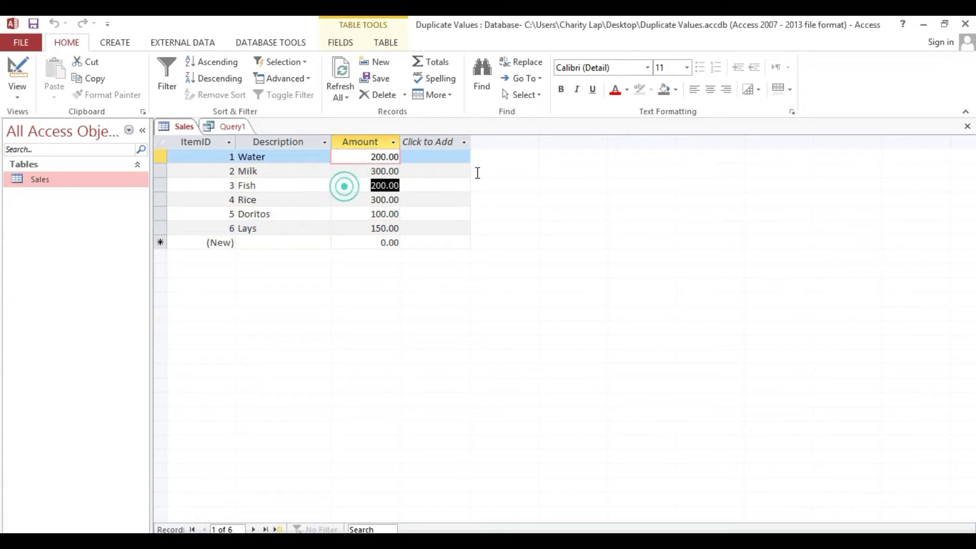
double_click(355, 170)
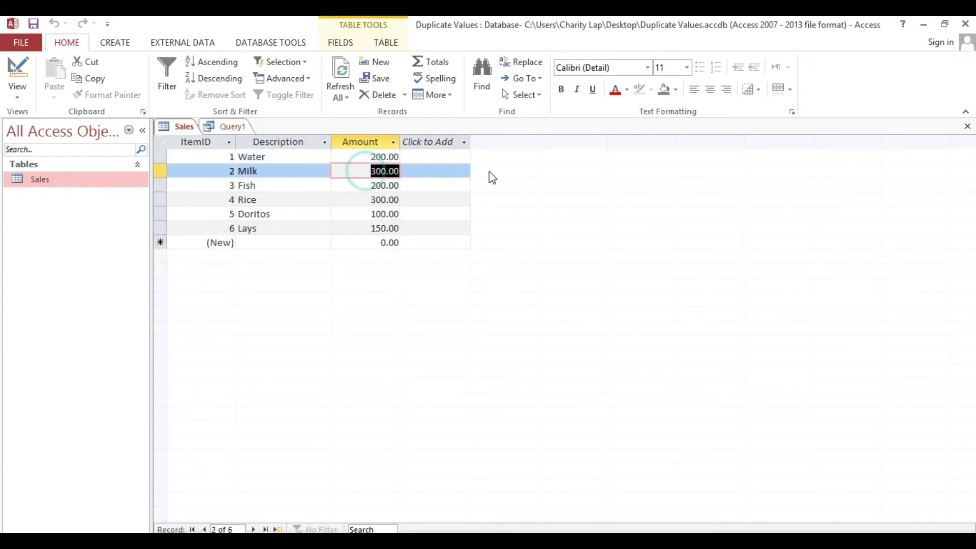
double_click(360, 202)
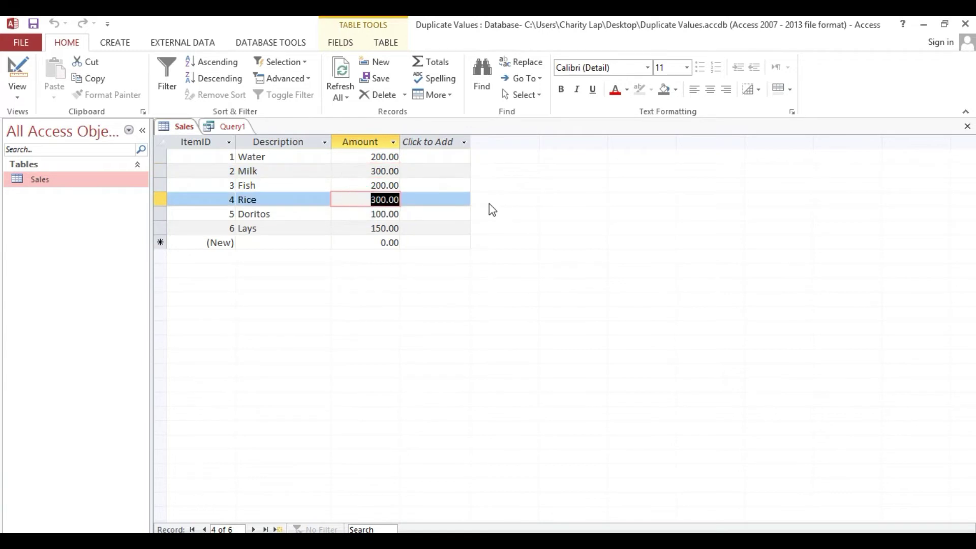
Step: Return to the query and extend the SELECT line with ", Sum(Sales.Amount) AS"
left_click(232, 128)
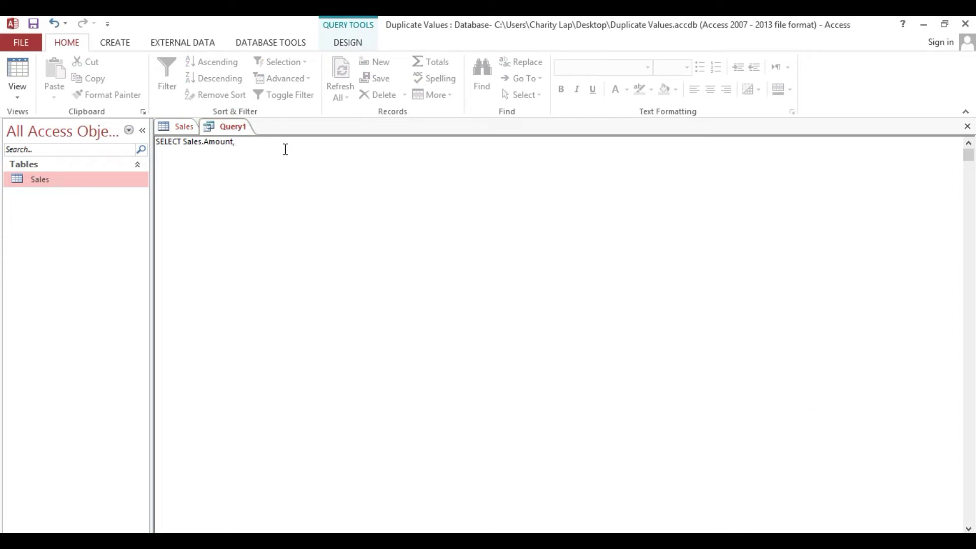
type(", Sum(Sales.Amount) AS")
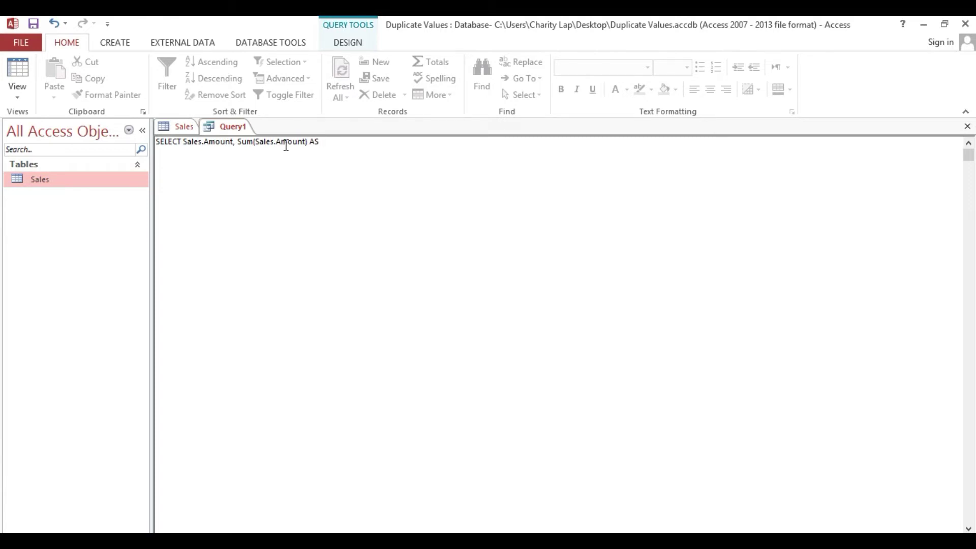
left_click(221, 131)
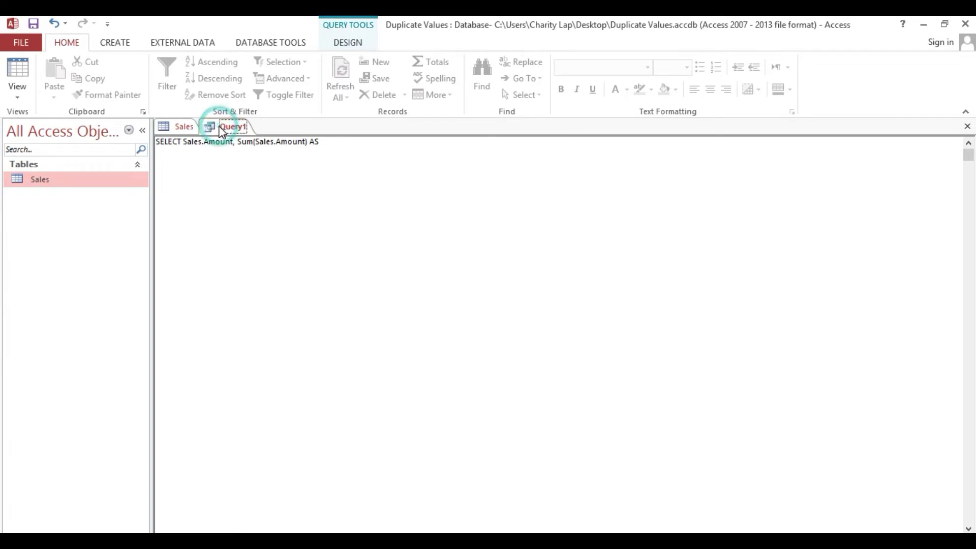
left_click(222, 131)
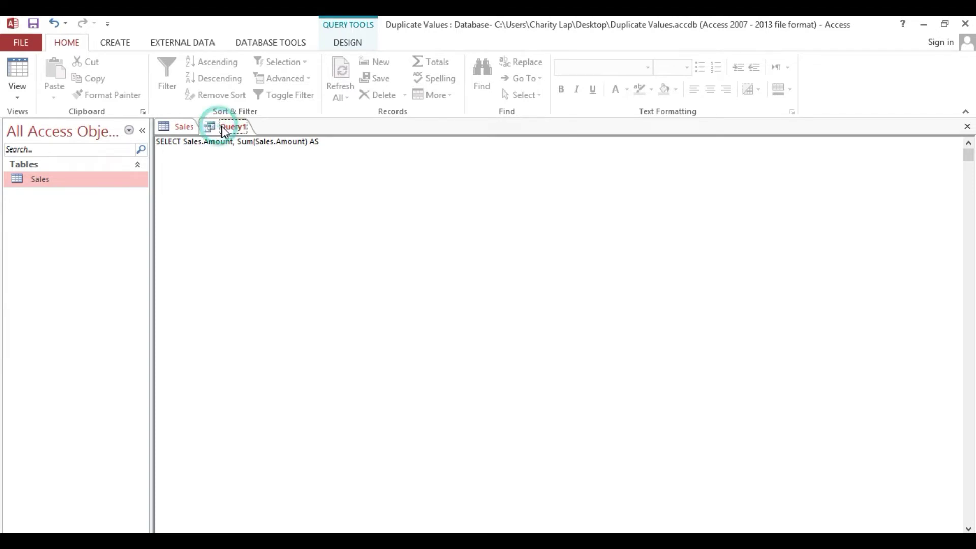
Step: Check the Sales table's Amount column, then complete the sum's alias as Total and add the line FROM Sales to the query
left_click(182, 126)
left_click(355, 142)
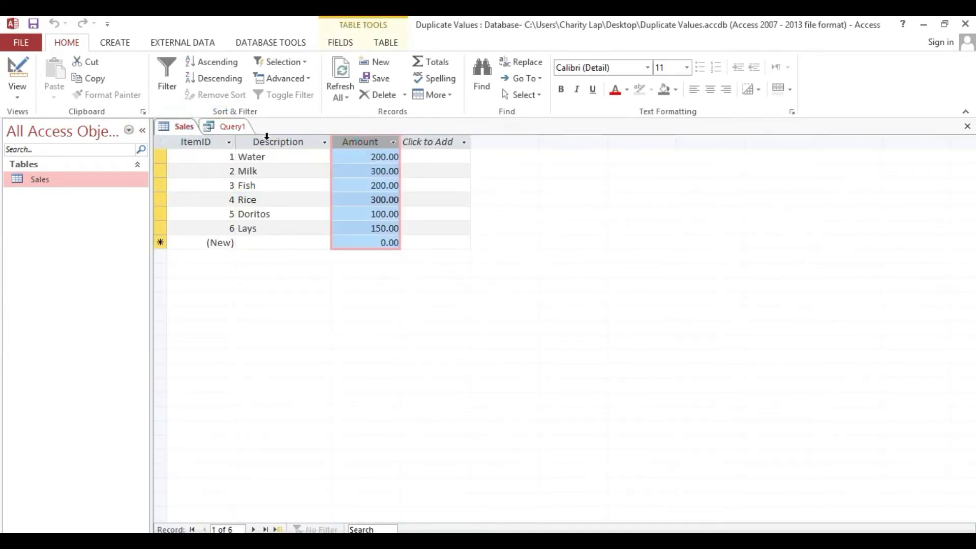
left_click(228, 131)
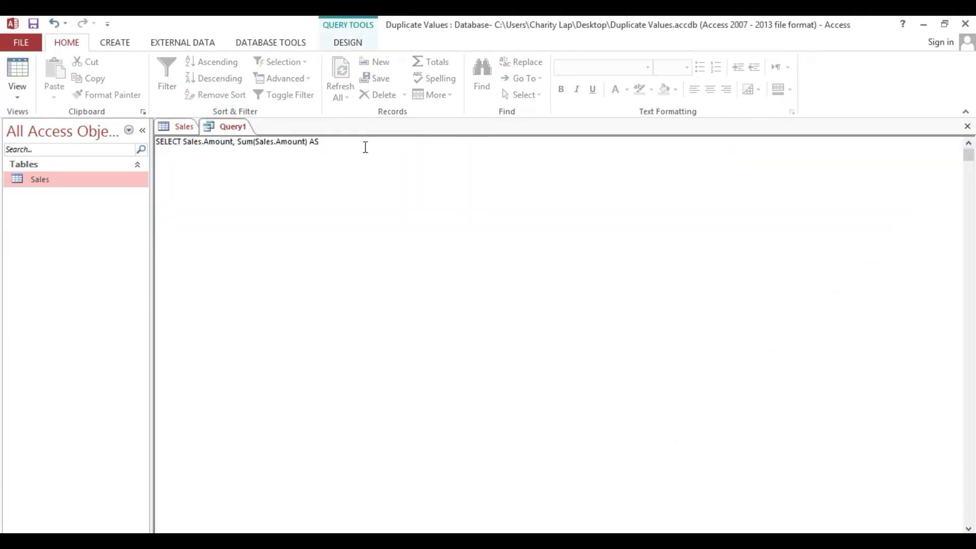
type("Total ")
type("FROM ")
type("Sales")
key("Return")
Step: Add the line GROUP BY Sales.Amount to the query and begin a HAVING line below it
type("GO")
key("BackSpace")
type("ROUP B")
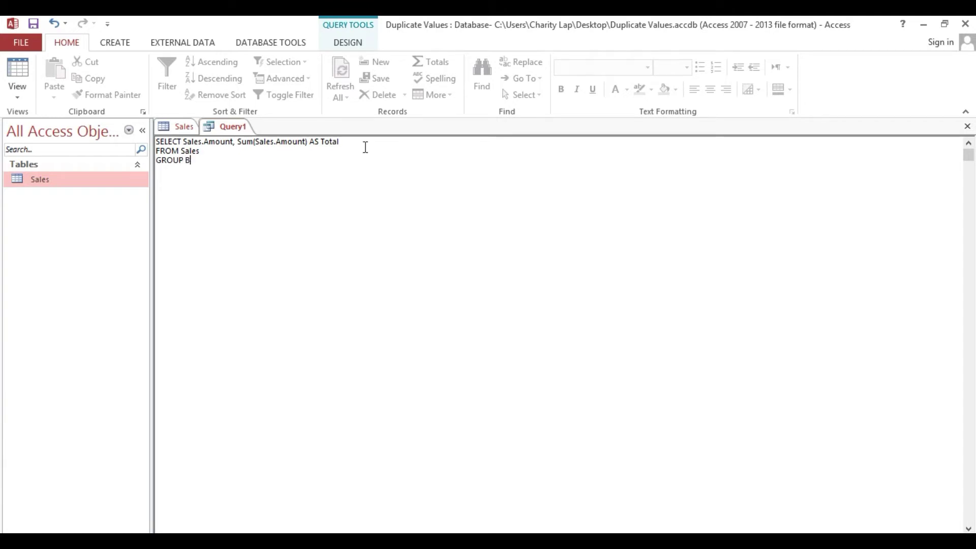
type("Y Sales.")
type("Amount ")
type("HAV")
type("E")
key("BackSpace")
type("ING")
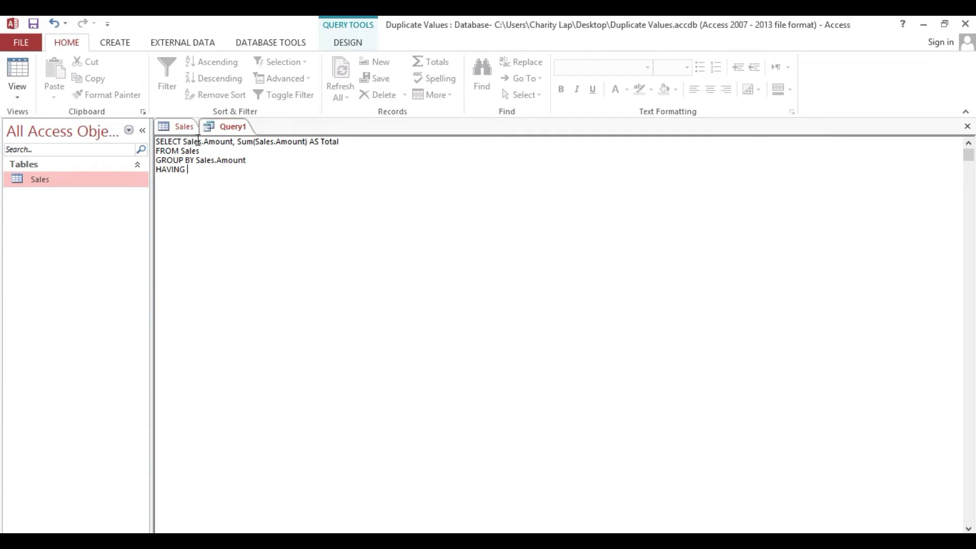
Step: Examine the Sales records for shared amounts, comparing Water and Fish with Doritos and Lays
left_click(179, 126)
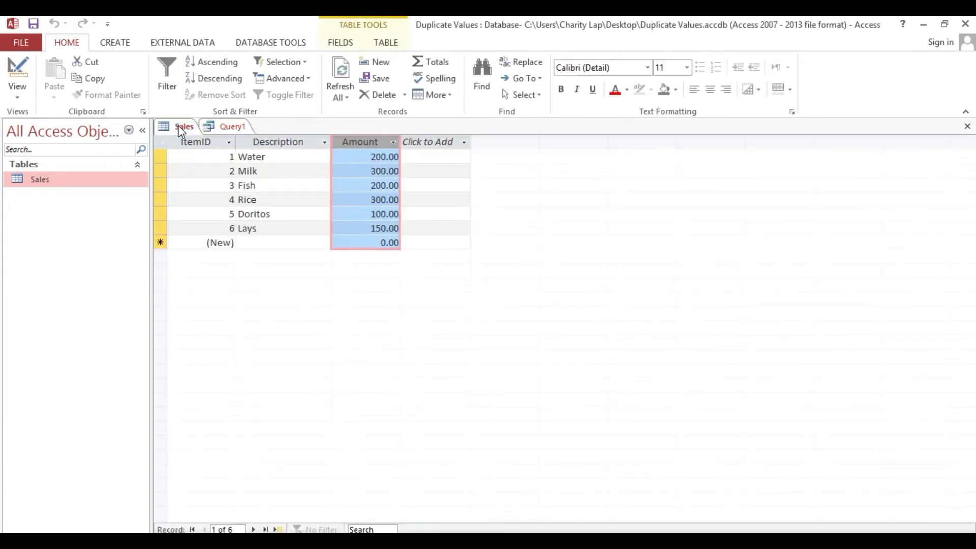
left_click(340, 155)
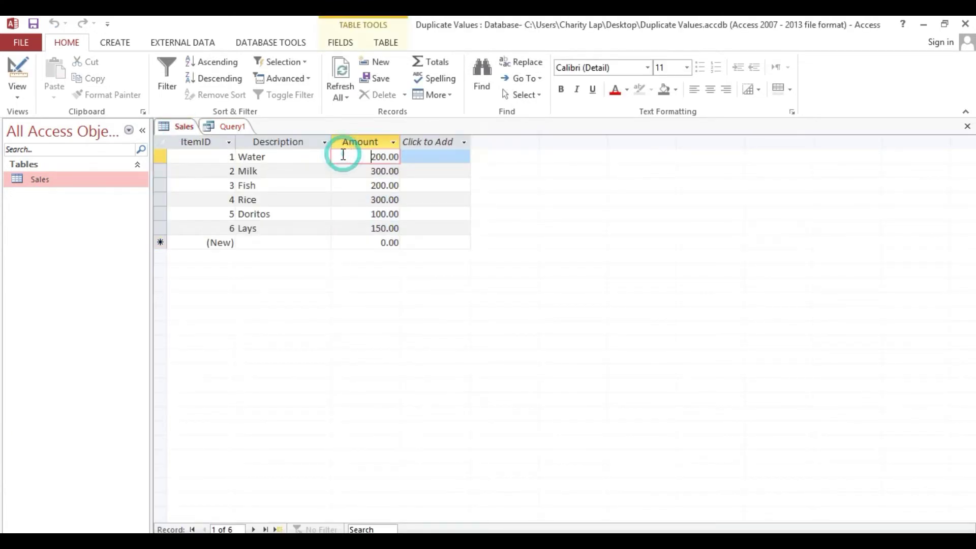
left_click(160, 156)
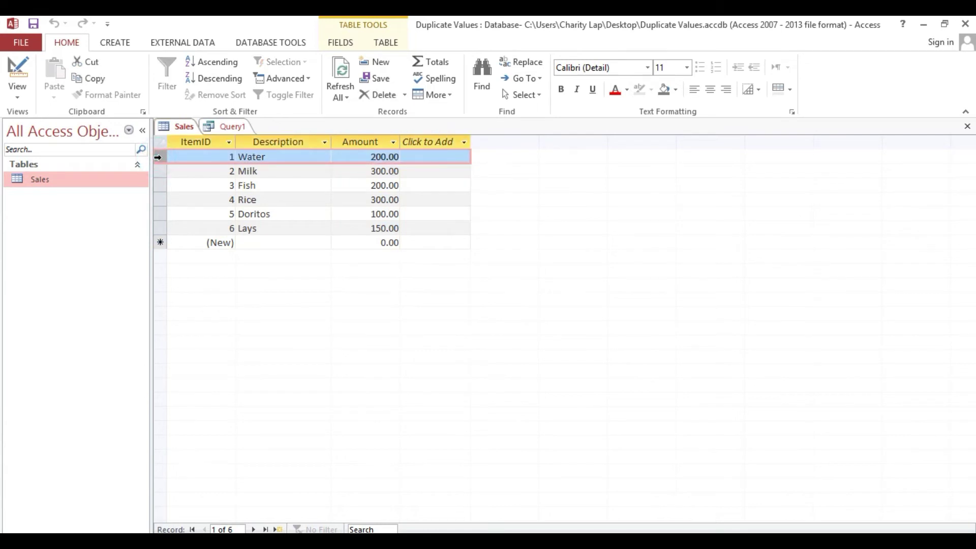
left_click(160, 185)
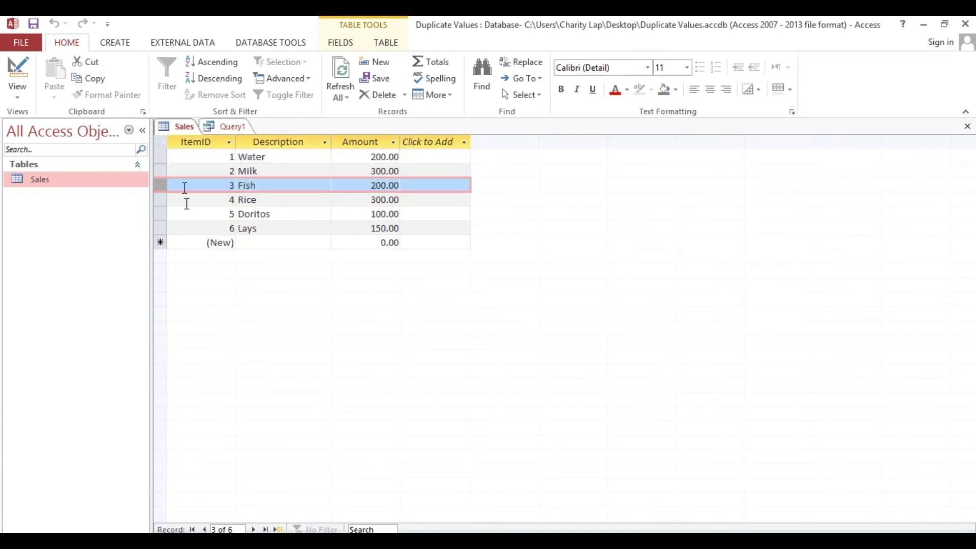
left_click_drag(160, 214, 160, 228)
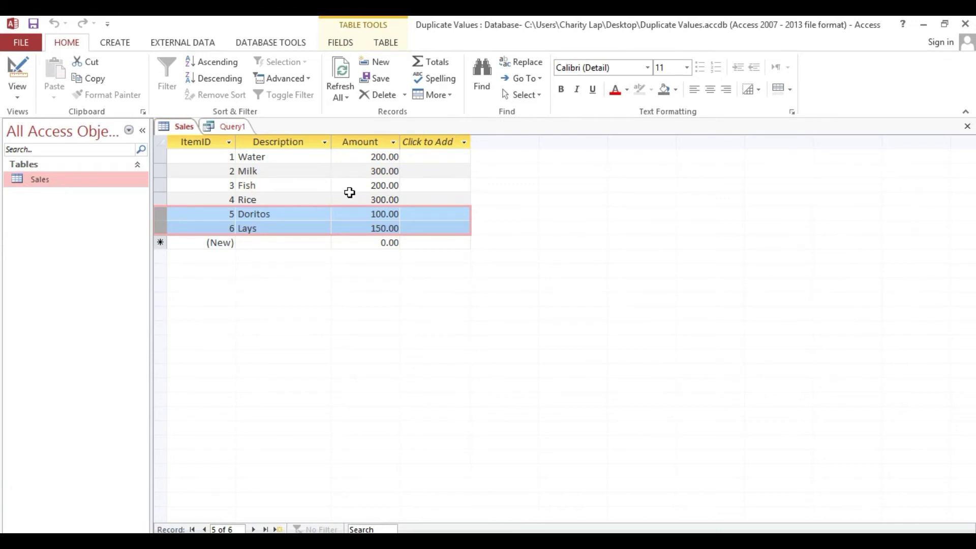
Step: Return to the query and write the HAVING condition as ((Count(Sales.Amount))> 1
left_click(232, 127)
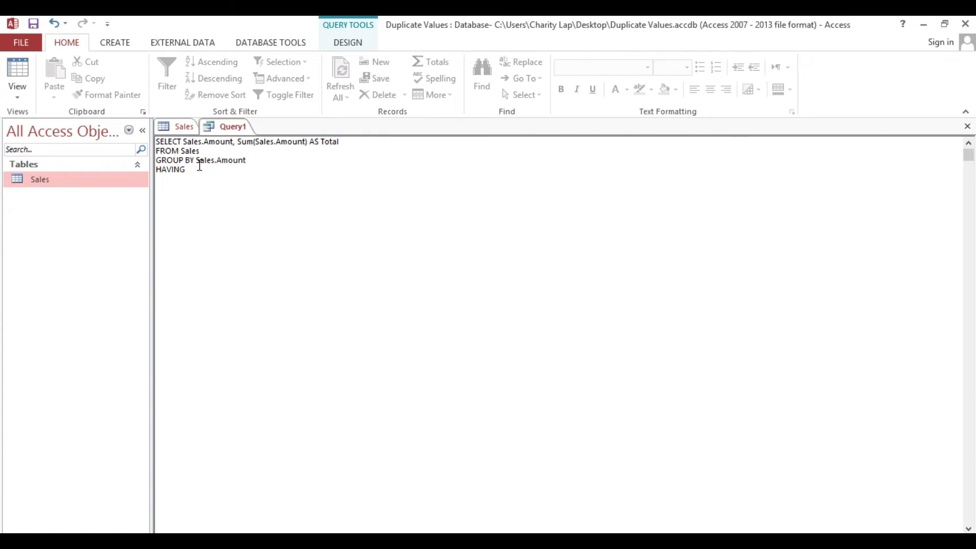
type("(")
type("c")
type("Count")
type("(Sa")
type("les.")
type("Amount")
type("))")
type(">")
type(" 1")
Step: Compare Water with Fish and Milk with Rice in the Sales datasheet, and examine Doritos and Lays against the HAVING condition
left_click(188, 127)
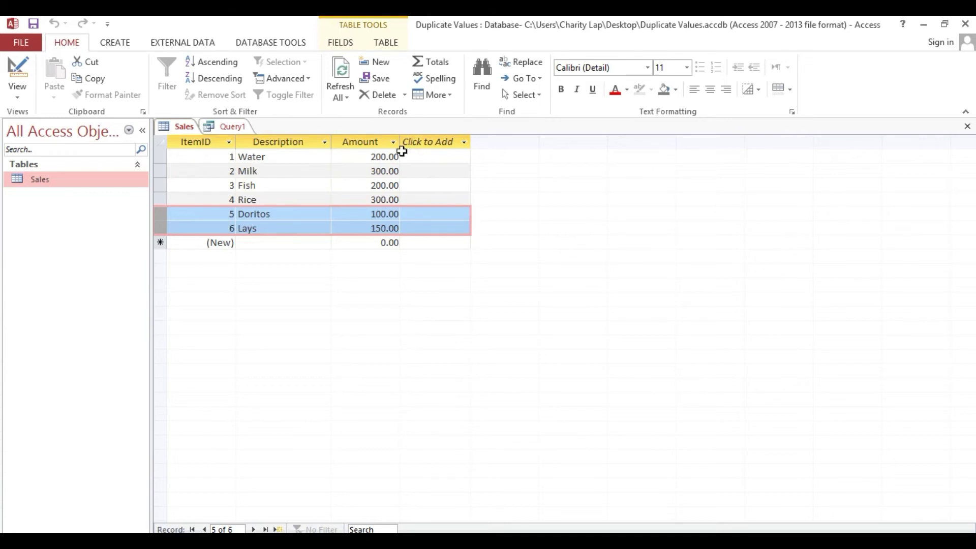
left_click(159, 156)
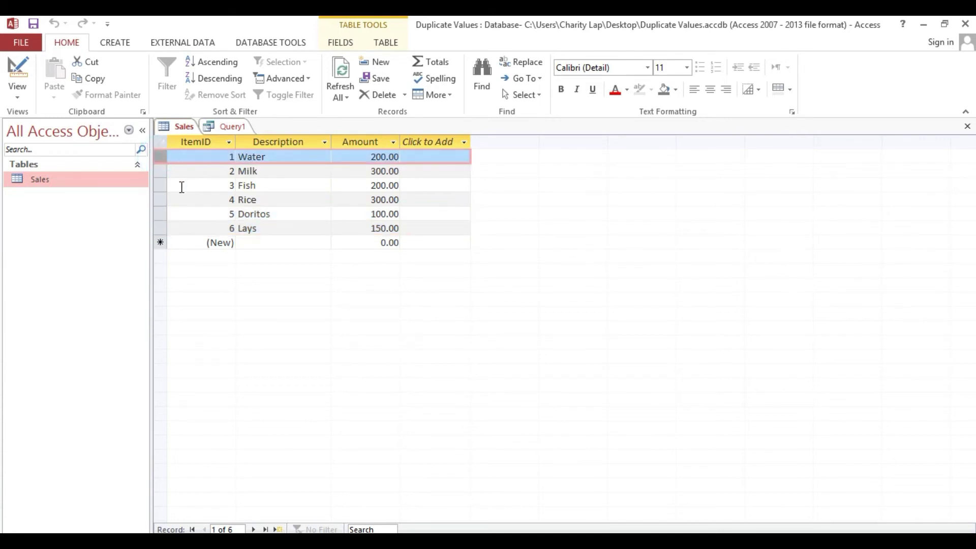
left_click(159, 185)
left_click(163, 171)
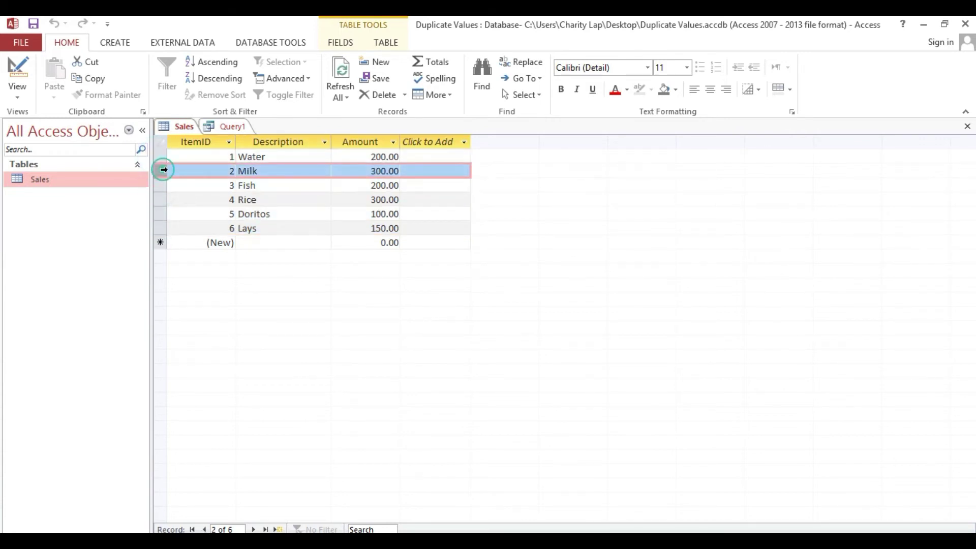
left_click(160, 198)
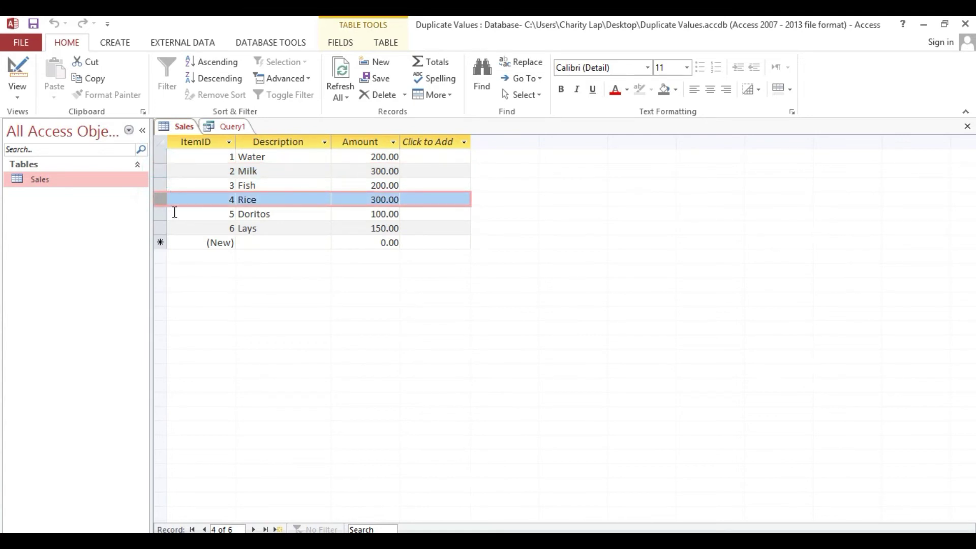
left_click(227, 126)
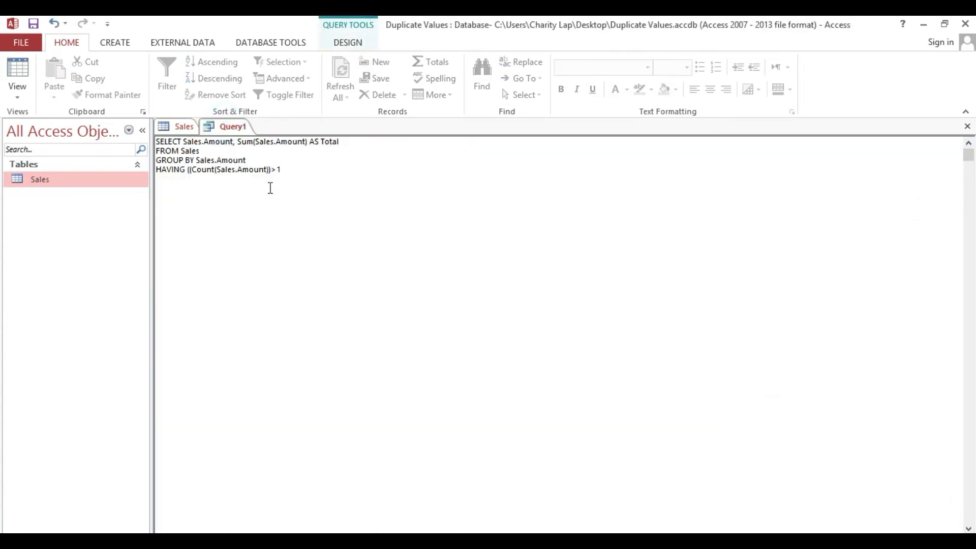
left_click(179, 125)
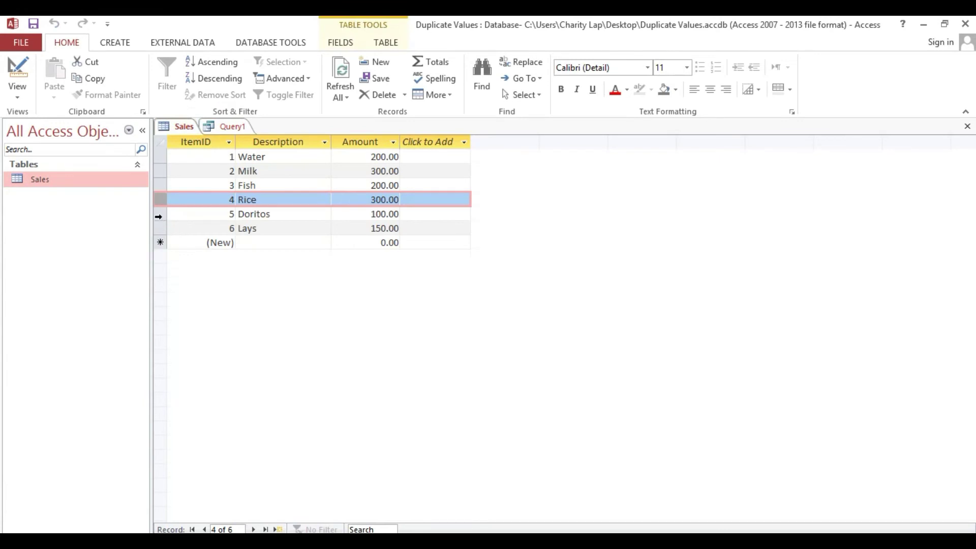
left_click_drag(158, 215, 158, 223)
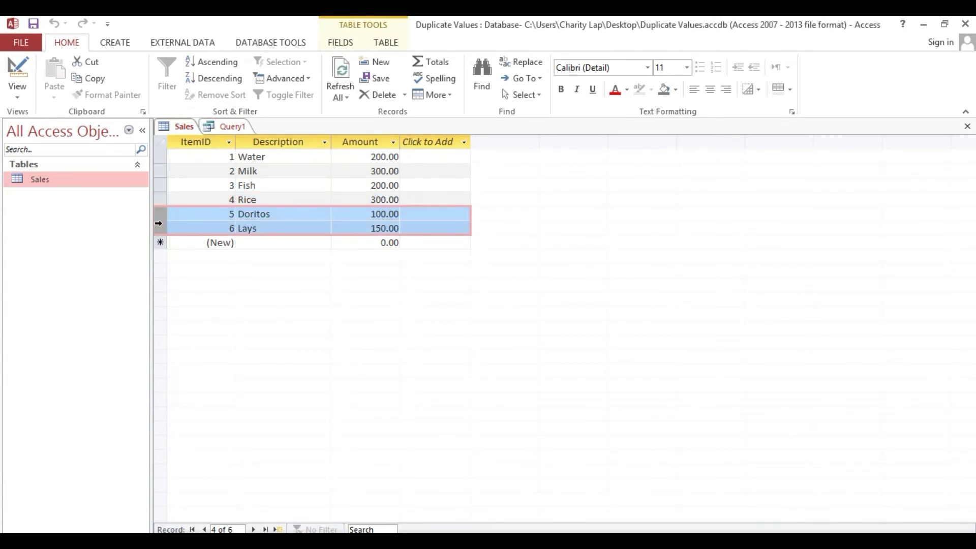
left_click(159, 217)
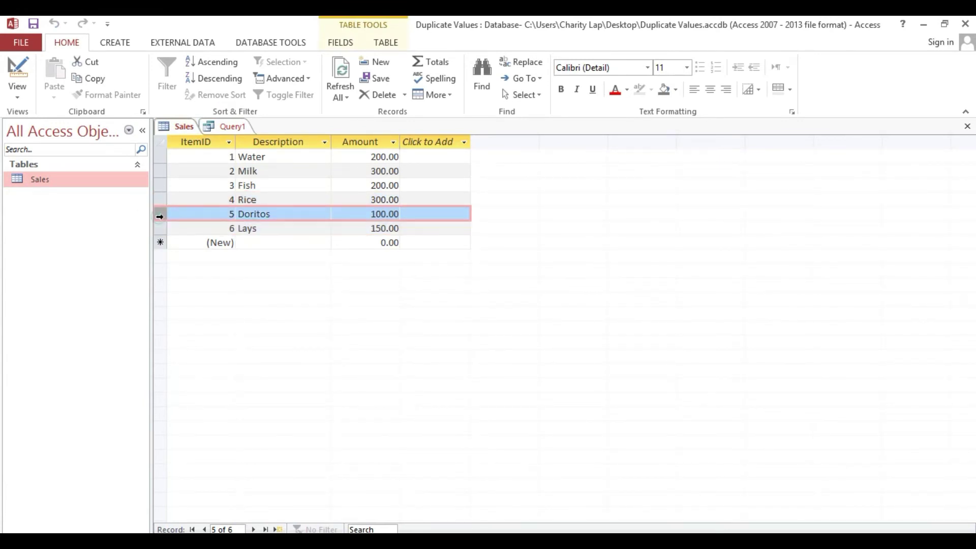
left_click(161, 223)
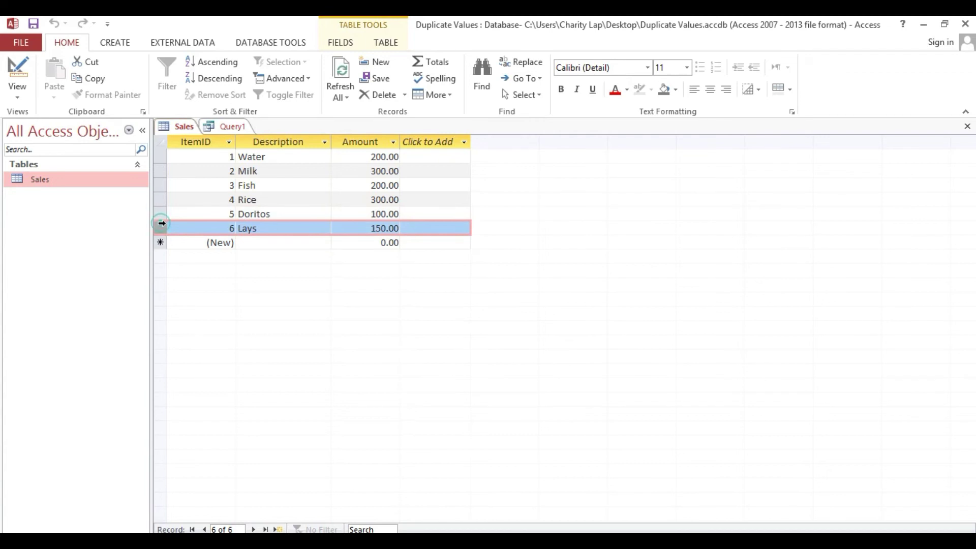
Step: Balance the parentheses in the query's HAVING line so the condition reads (((Count(Sales.Amount))> 1))
left_click(225, 128)
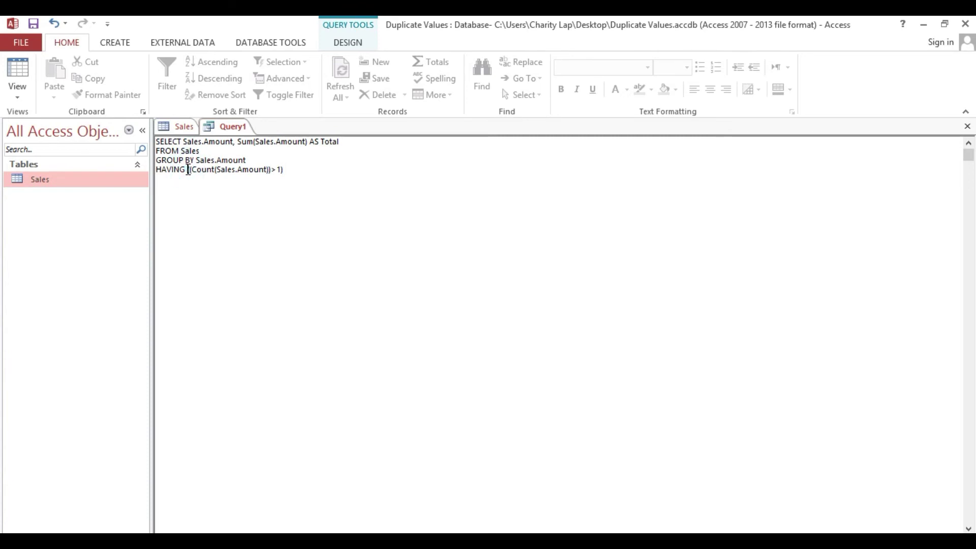
left_click_drag(188, 169, 214, 172)
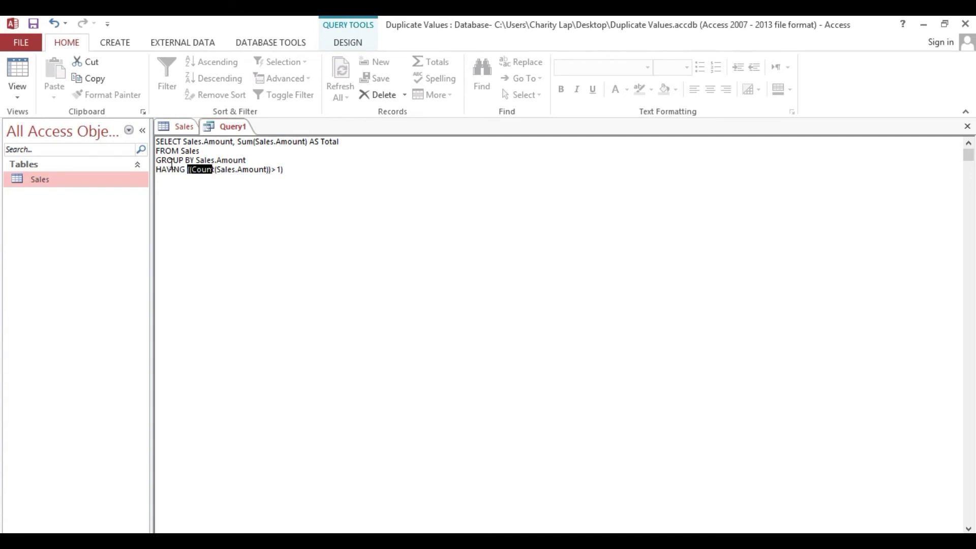
left_click(188, 171)
left_click(213, 170)
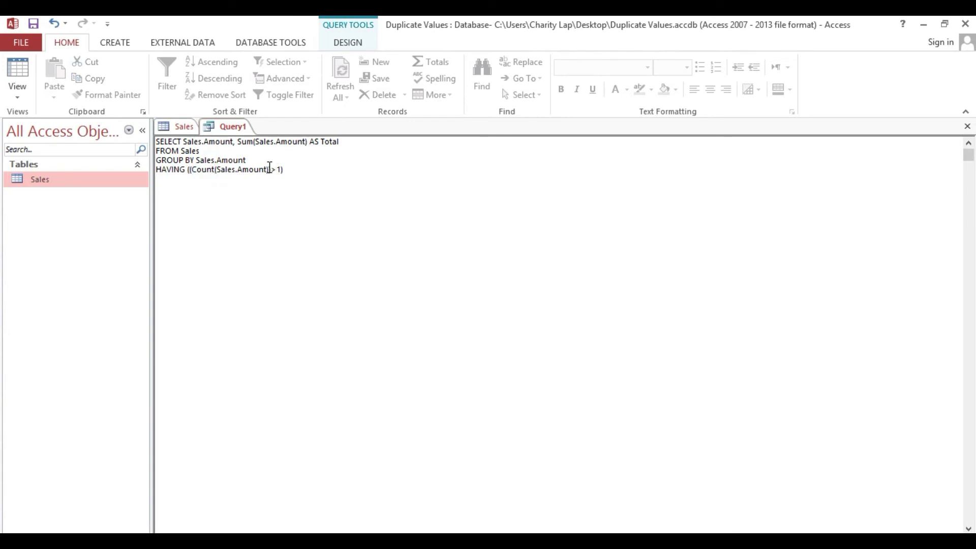
left_click(268, 168)
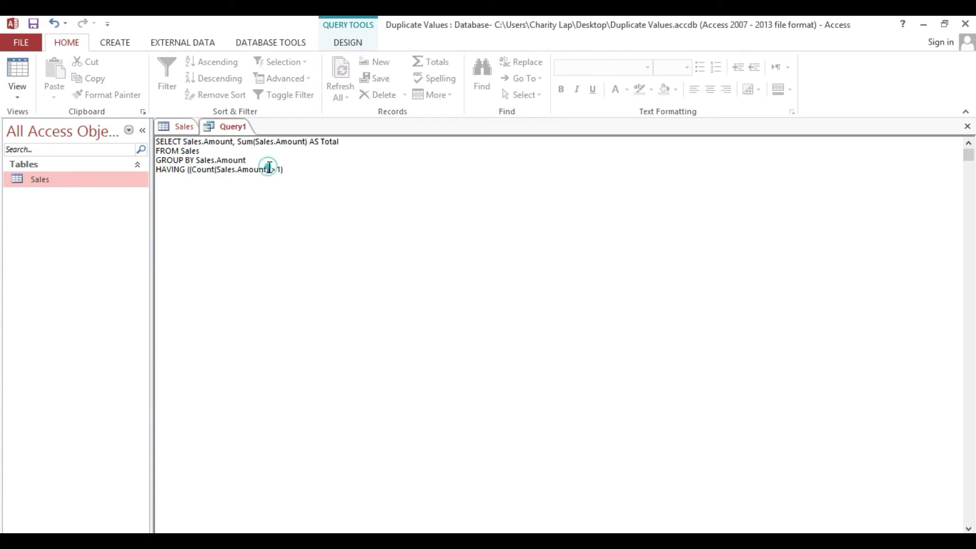
left_click(299, 167)
left_click(188, 170)
type("((")
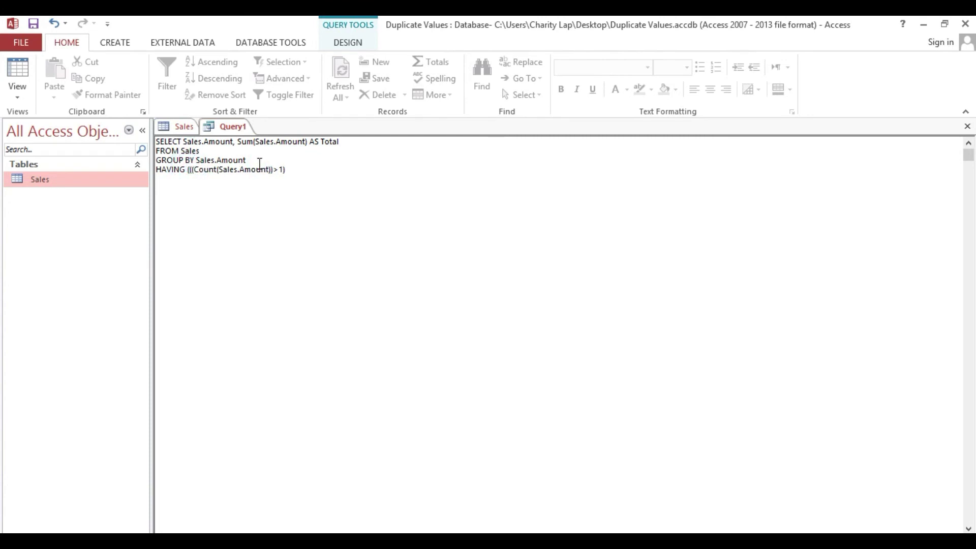
left_click(299, 169)
Step: Review the Sales records once more and finish the query with the line ORDER BY Sales.Amount;
left_click(193, 127)
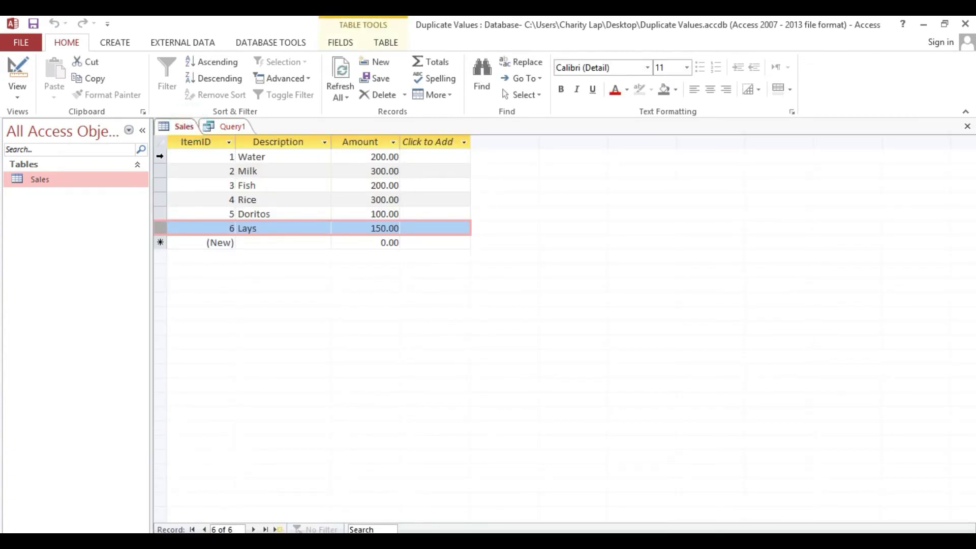
left_click(160, 156)
left_click(160, 199)
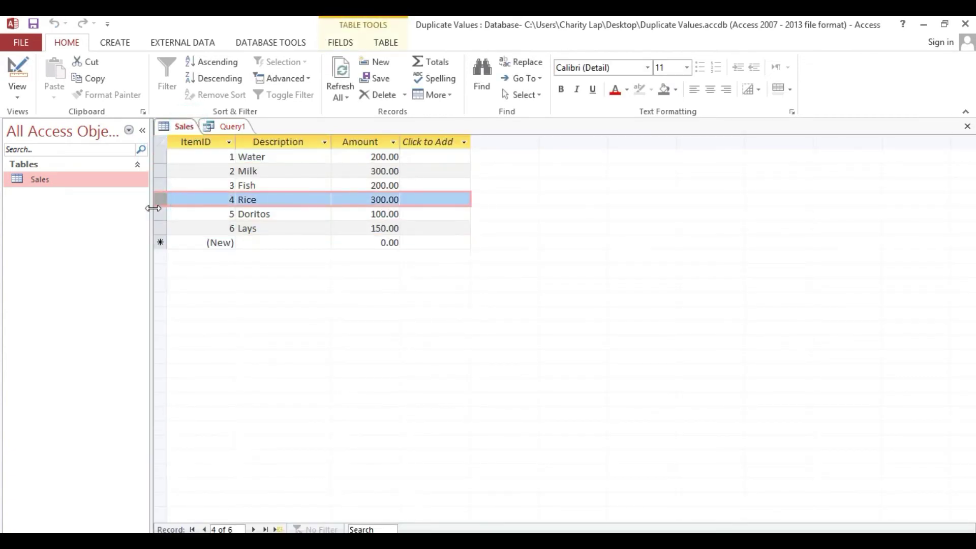
left_click(225, 127)
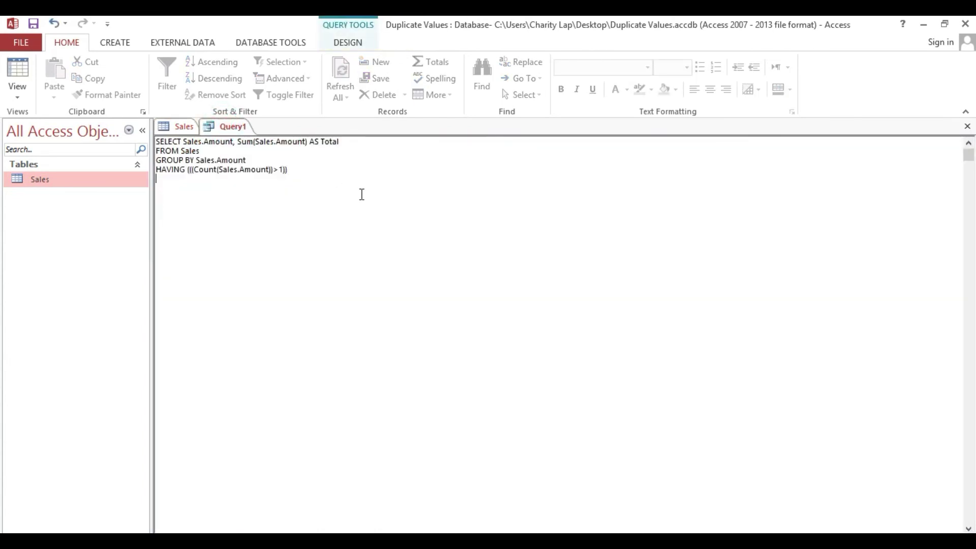
type("ORDER BY Sales.Amount;")
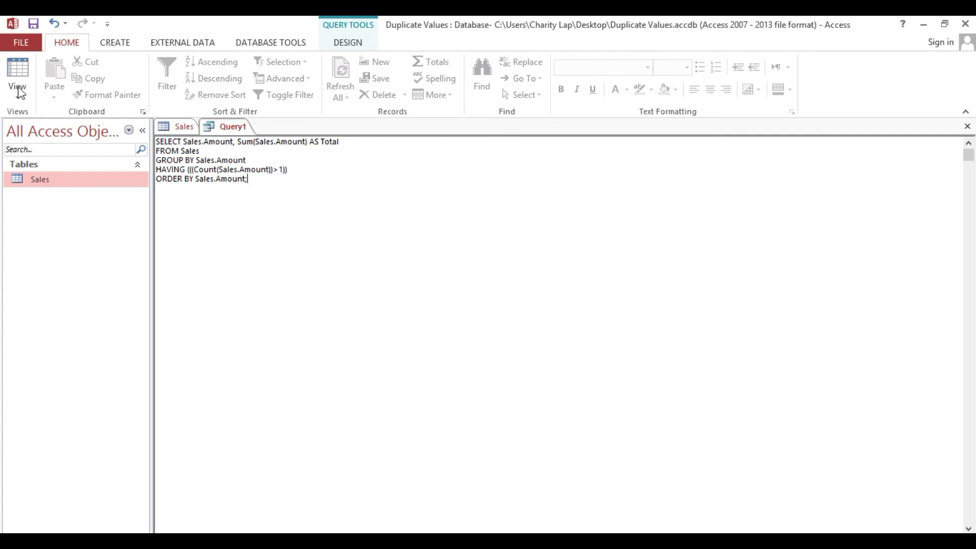
Step: Save the query as Summary and open its results
left_click(33, 24)
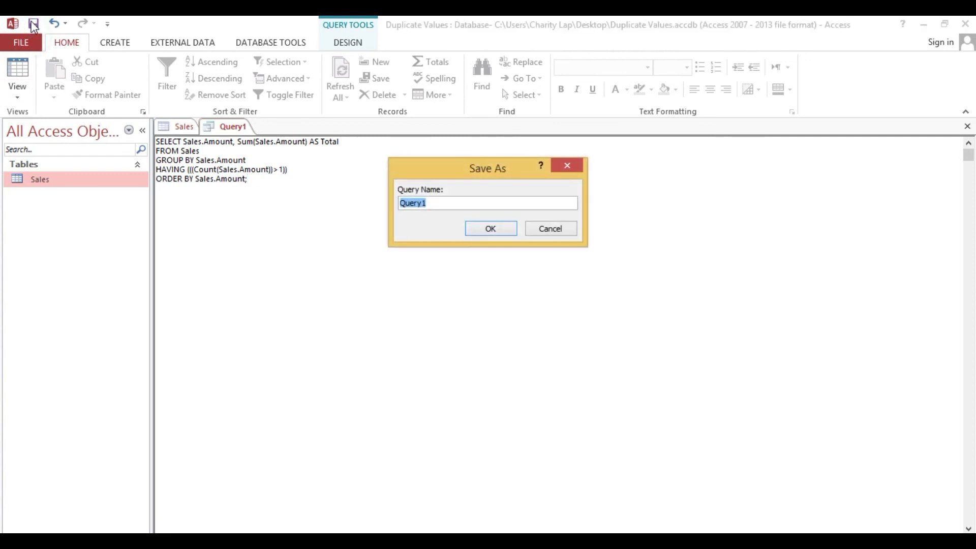
type("Sum")
key("BackSpace")
key("BackSpace")
type("ummary")
left_click(484, 229)
left_click(34, 209)
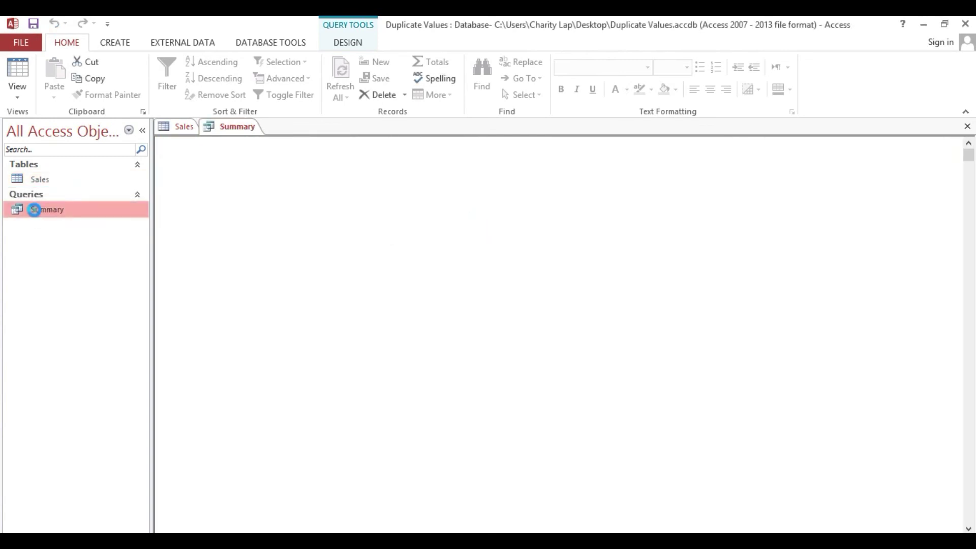
double_click(34, 209)
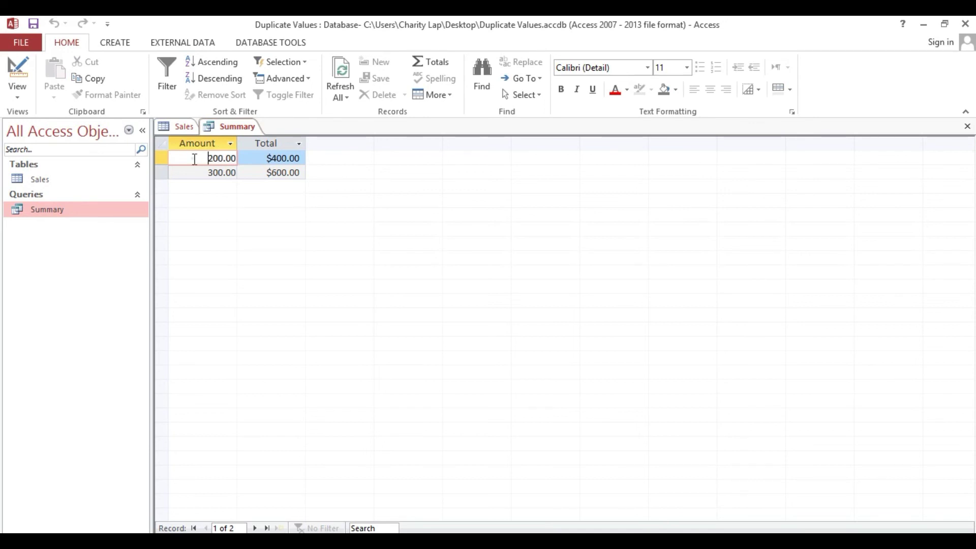
Step: Check the Amount values of Water and Fish in the Sales datasheet against the Summary query's totals
left_click(185, 128)
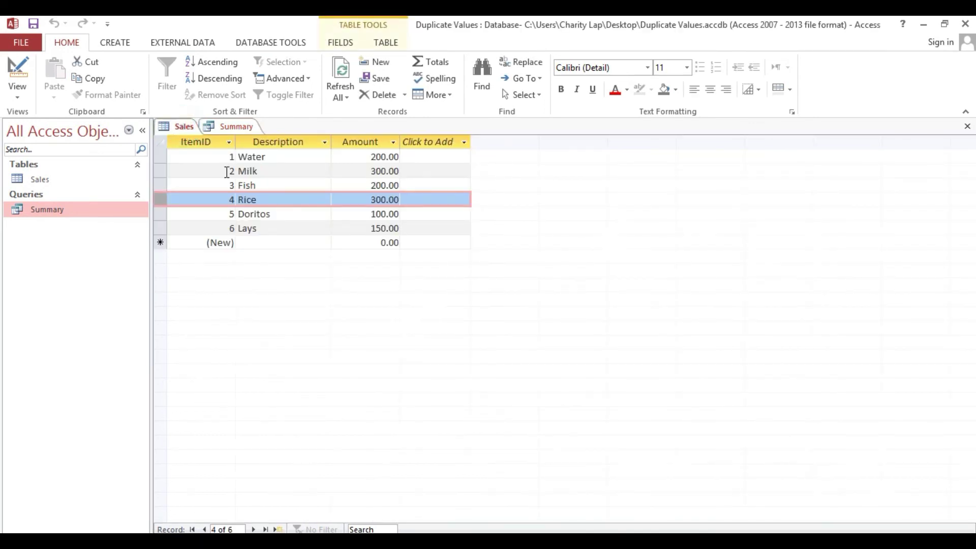
left_click(350, 157)
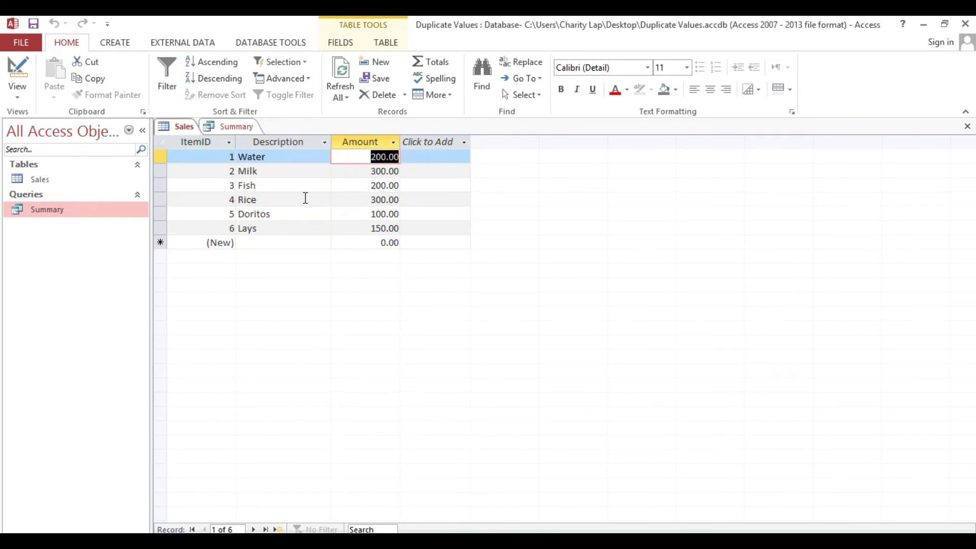
left_click(351, 184)
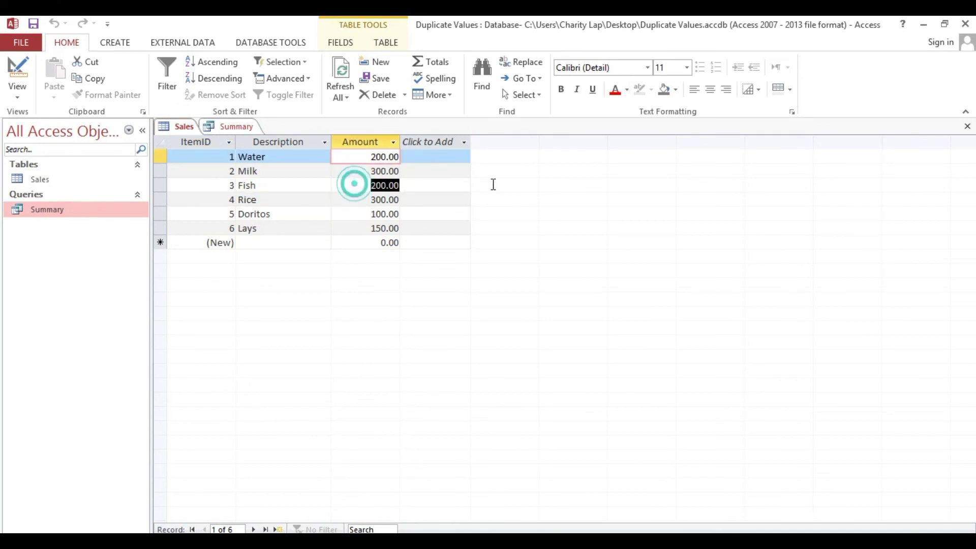
left_click(355, 156)
left_click(355, 185)
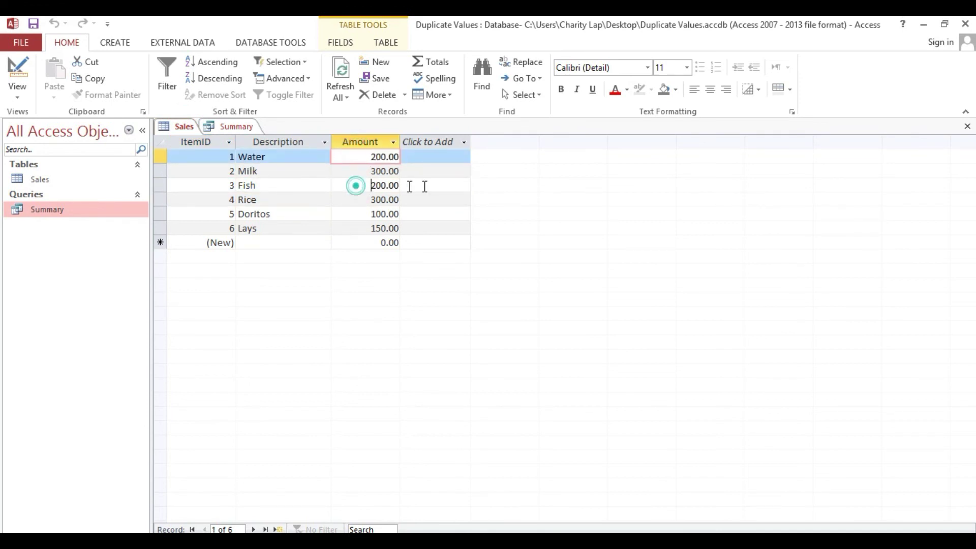
Step: Compare the Rice and other repeated Amount values in the Sales table with the totals in the Summary query
left_click(239, 127)
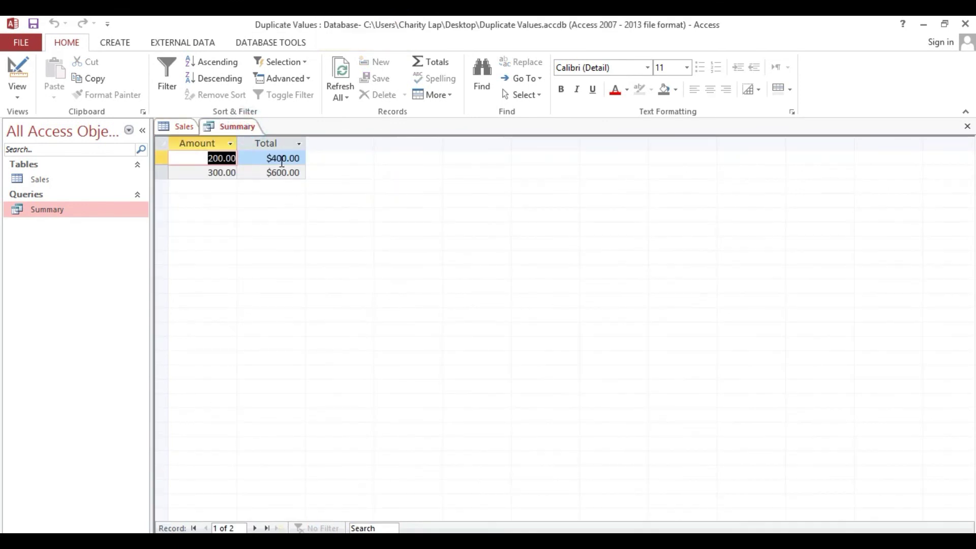
left_click(179, 126)
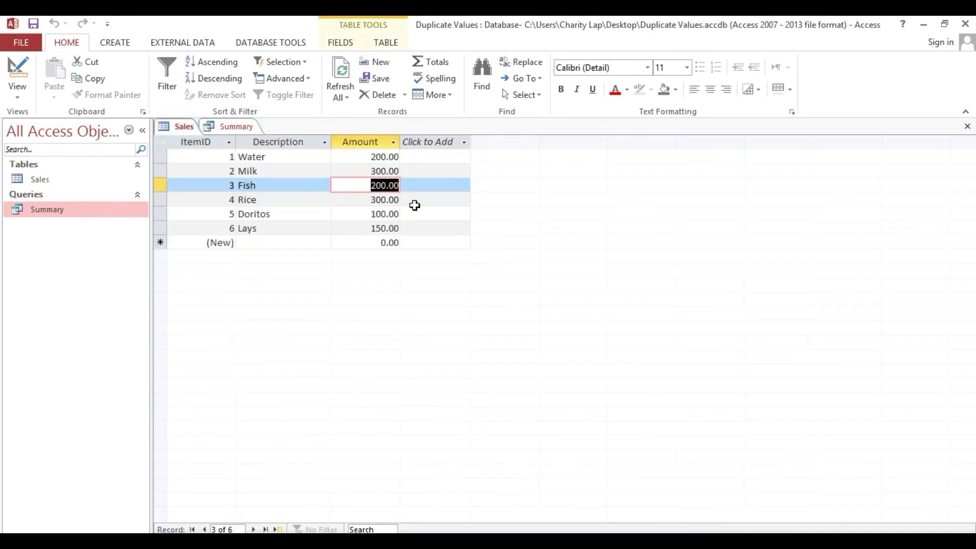
left_click(352, 201)
left_click(237, 128)
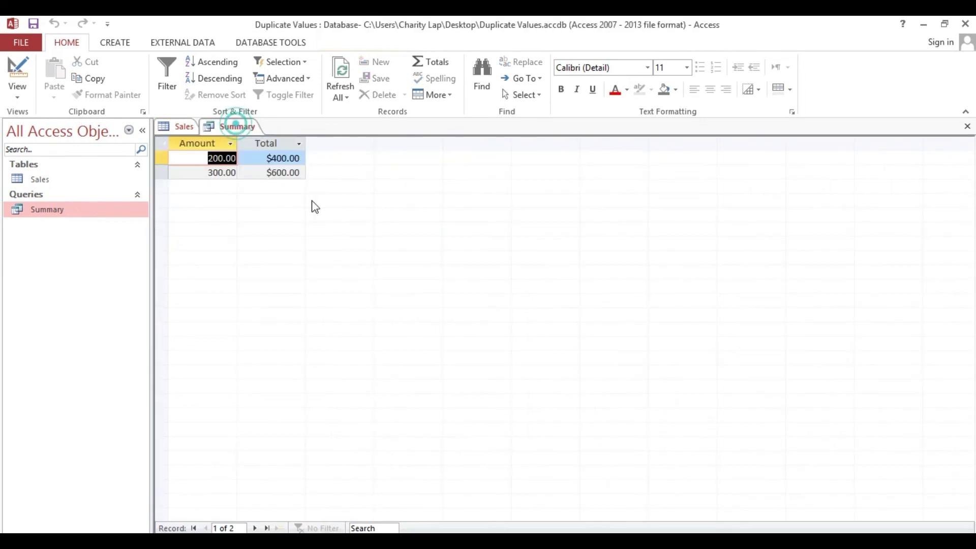
Step: Add a new record to the Sales table with the description Beer and an amount of 100
left_click(175, 127)
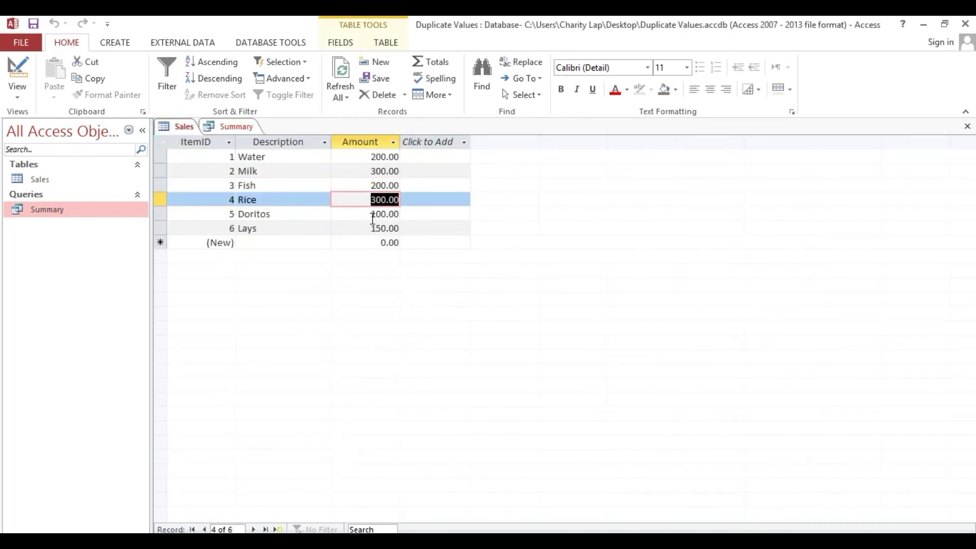
left_click(260, 243)
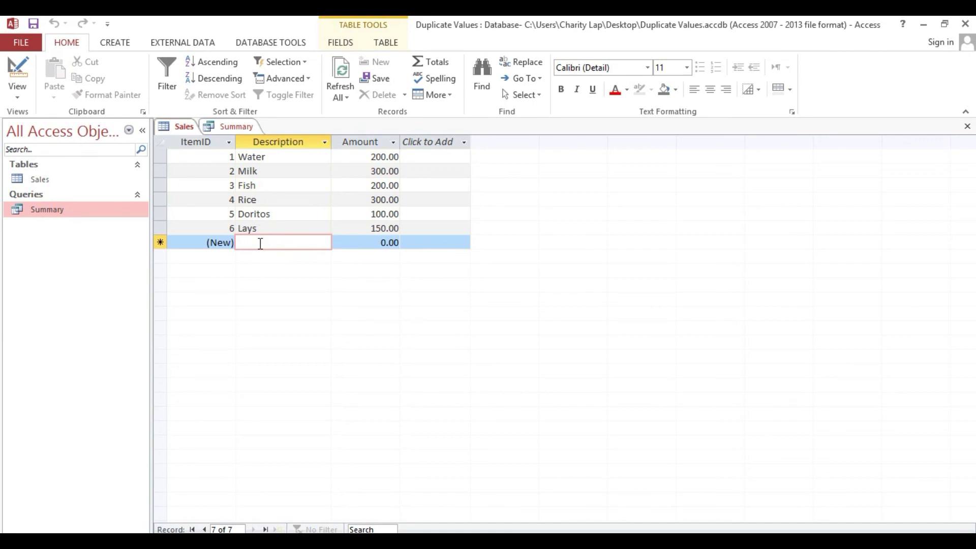
type("Beer")
key("Tab")
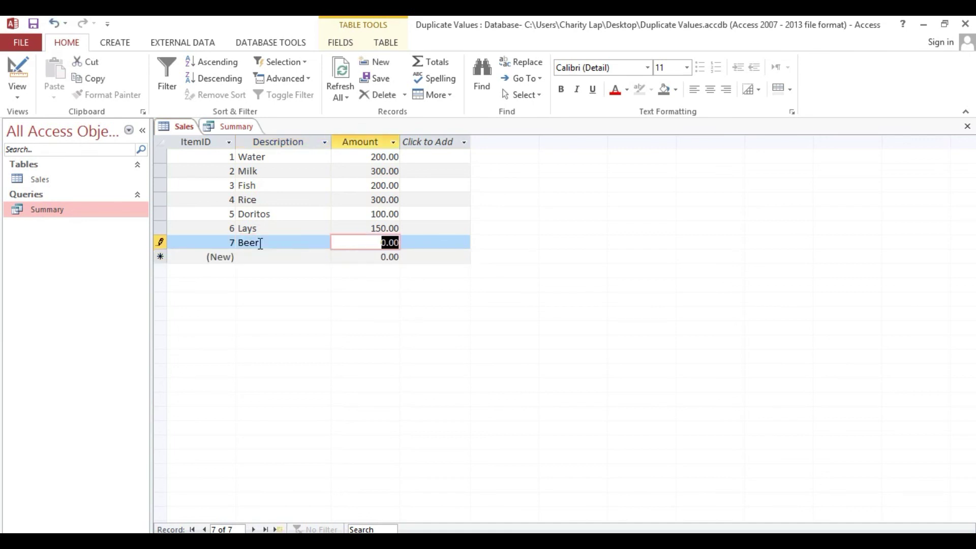
type("100")
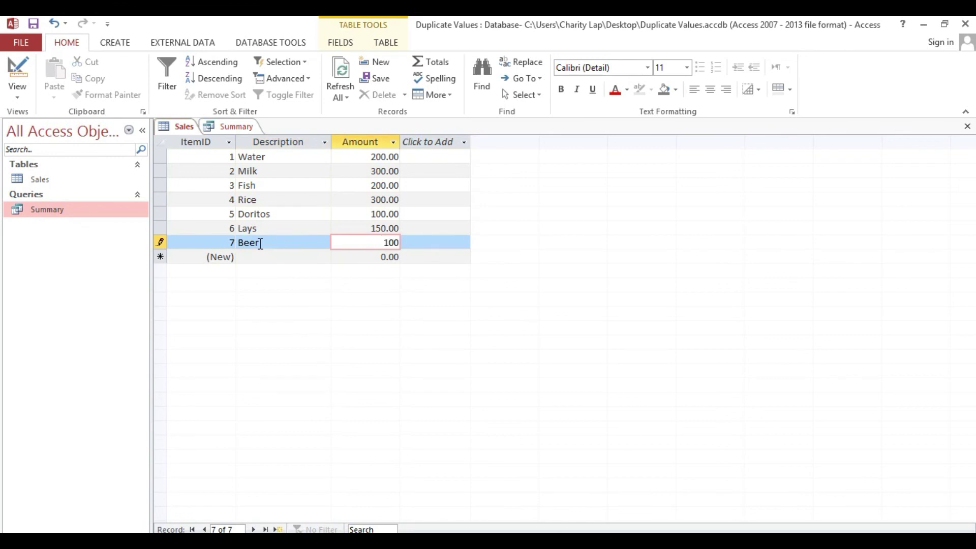
key("Tab")
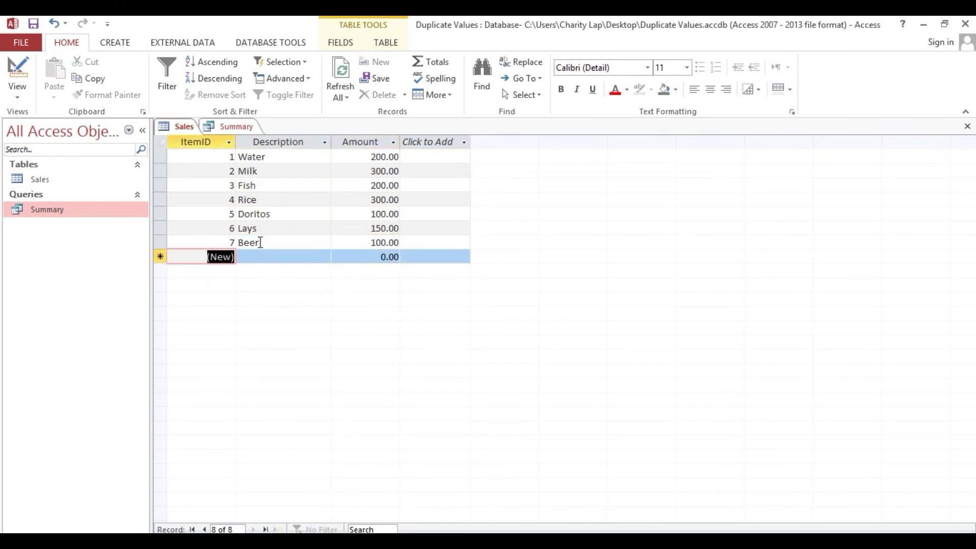
Step: Check the Doritos amount in the Sales table and rerun the Summary query to refresh its results
left_click(356, 214)
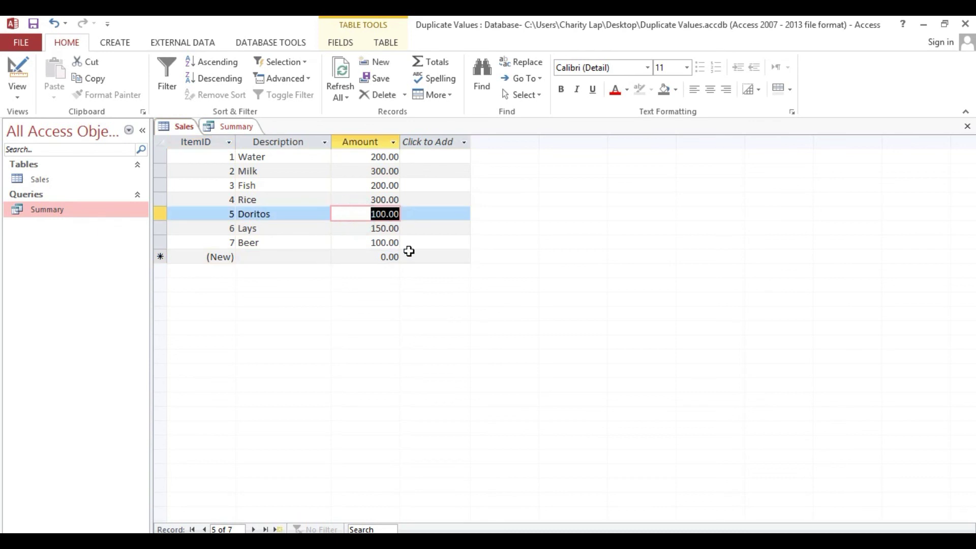
left_click(238, 127)
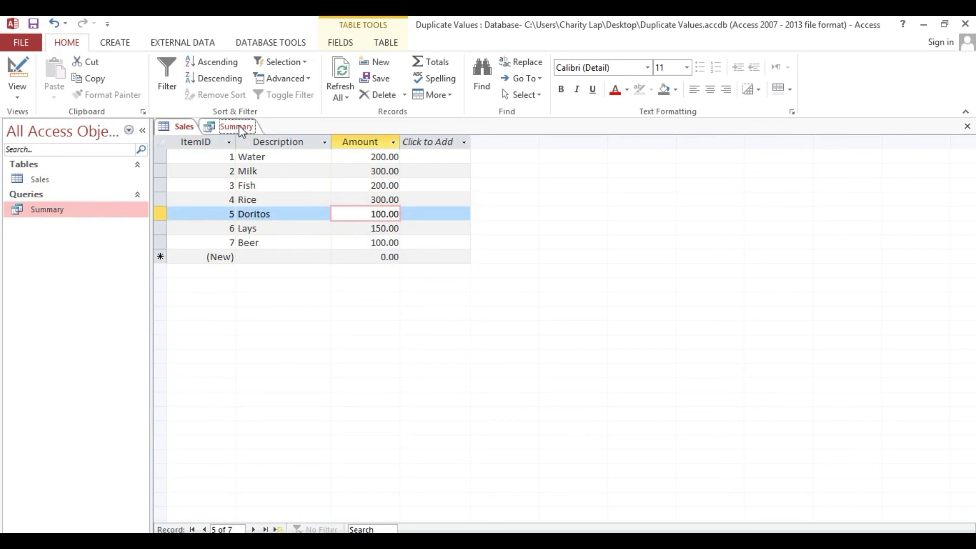
left_click(18, 68)
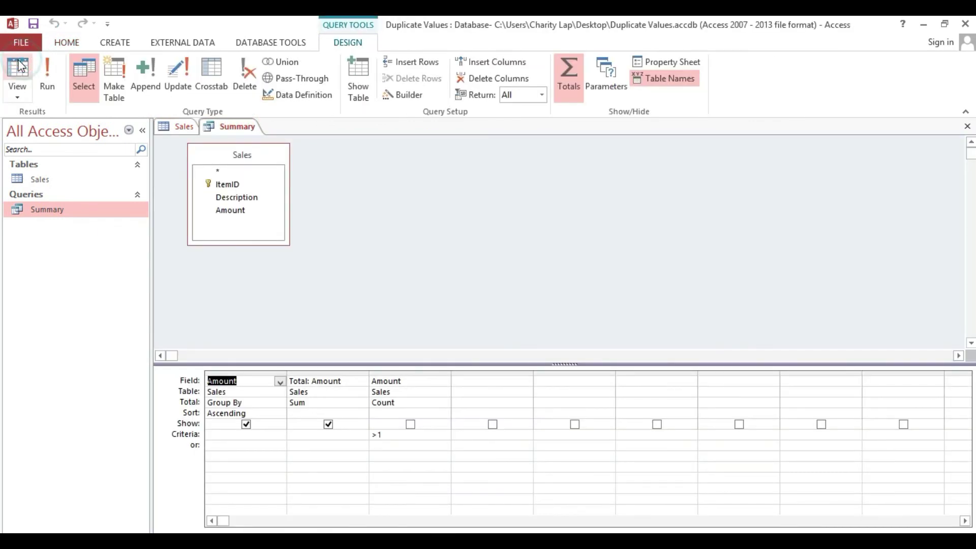
left_click(18, 68)
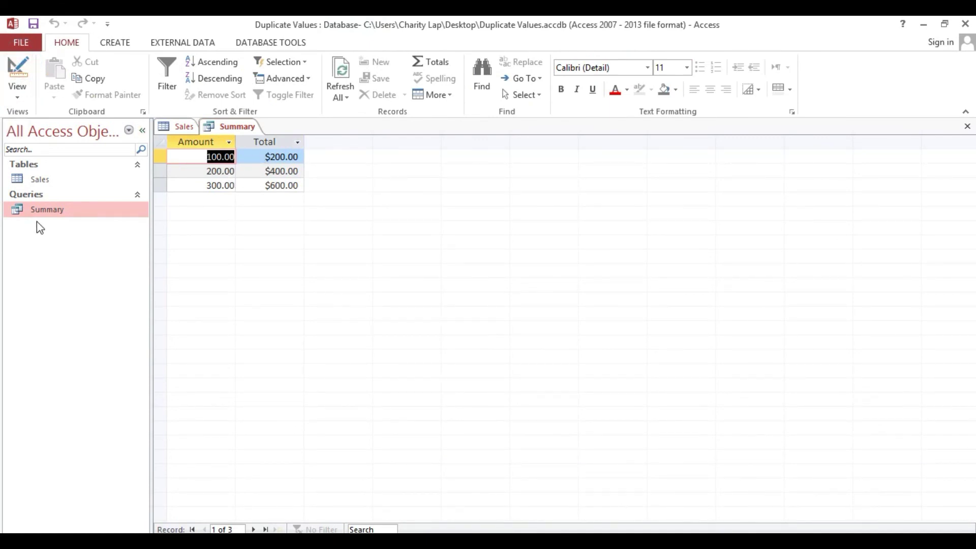
Step: Inspect the totals for the two smallest amounts in the Summary results and widen the Total column slightly
left_click(266, 158)
left_click(256, 173)
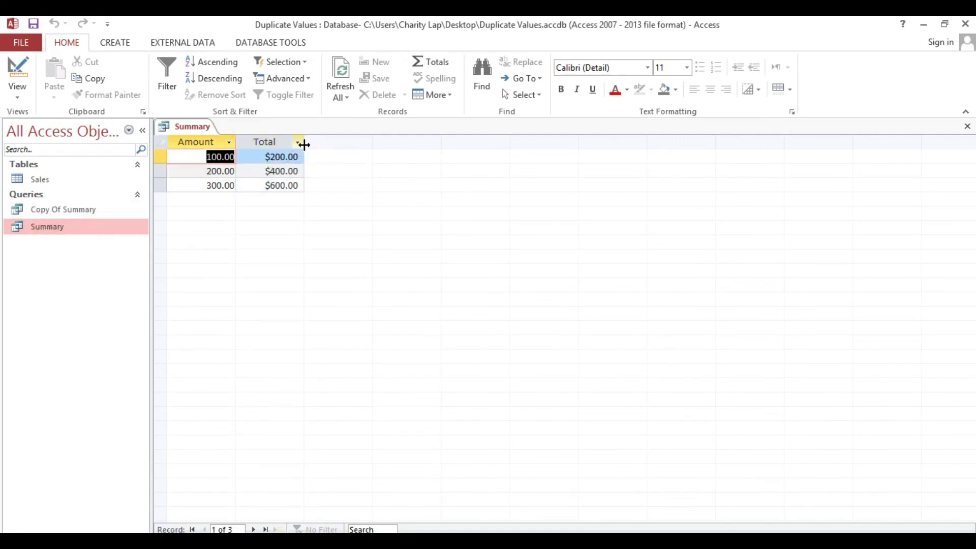
left_click_drag(303, 141, 329, 141)
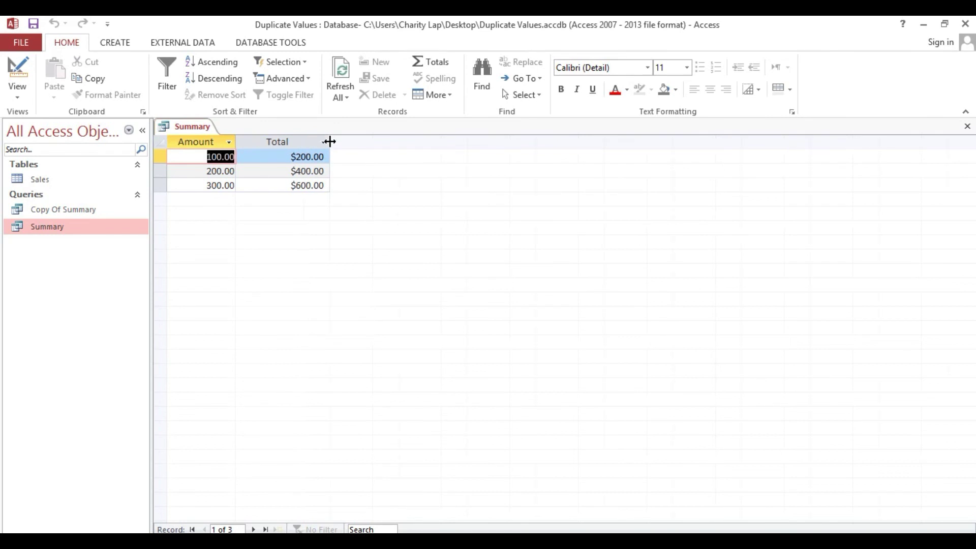